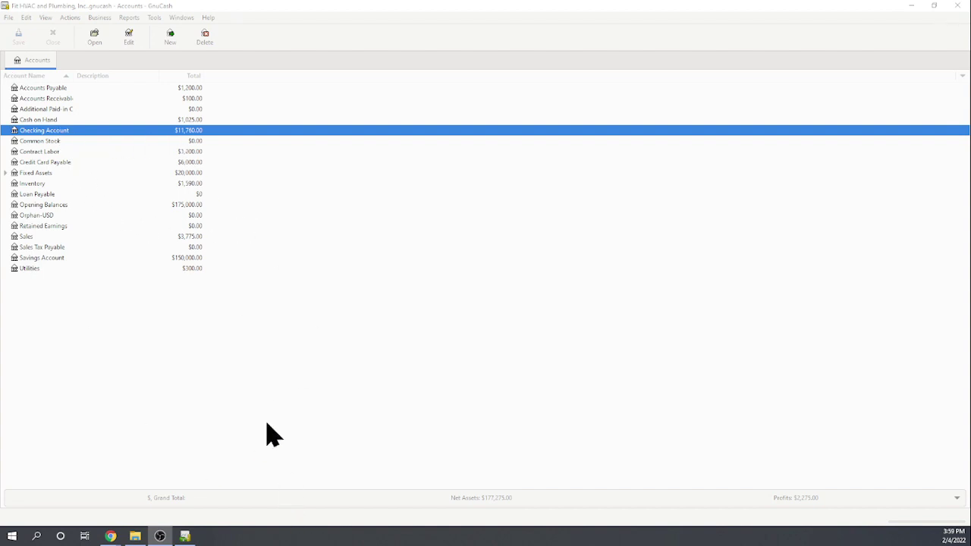
Start reconciling the Checking Account with an ending balance of 11770 and move the reconcile window into view.
left_click(70, 18)
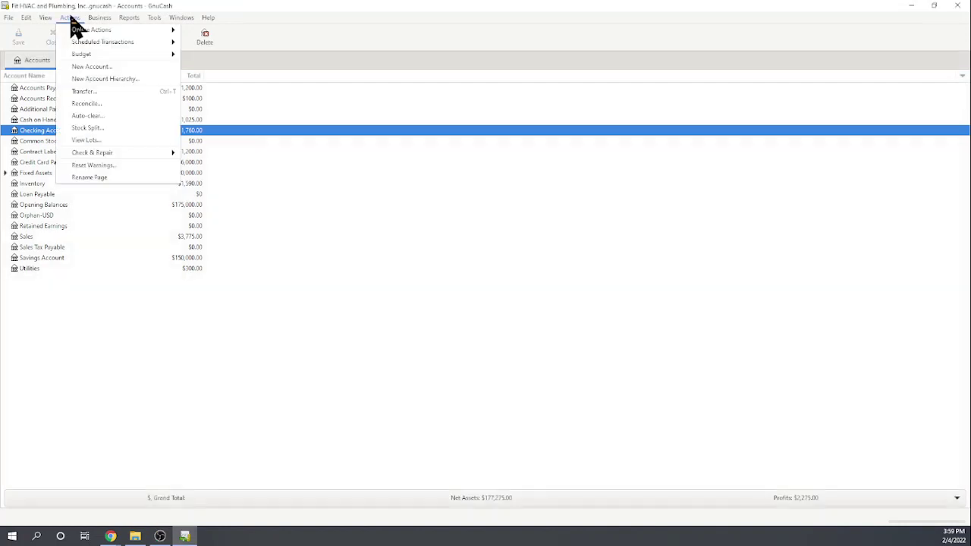
left_click(93, 104)
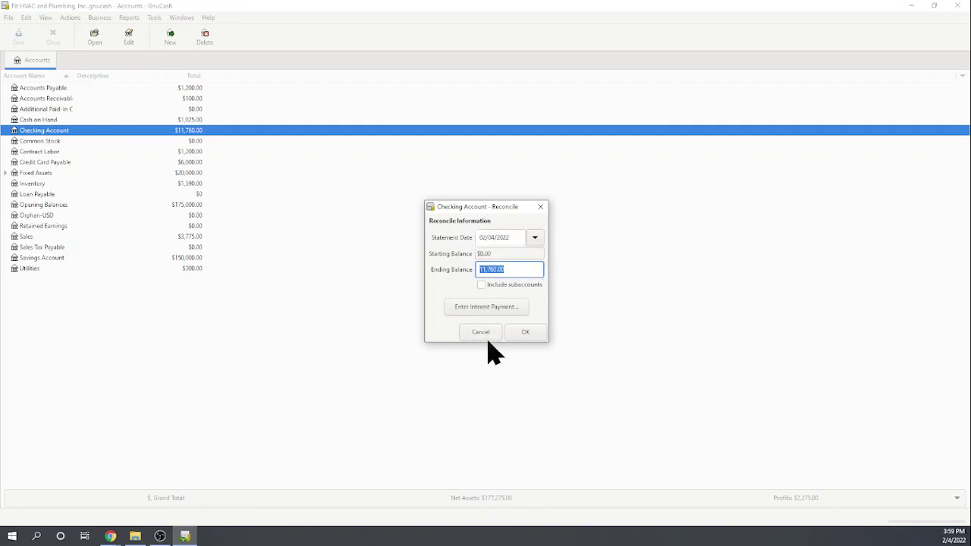
left_click(526, 269)
left_click_drag(520, 269, 480, 268)
type("11770")
left_click(527, 332)
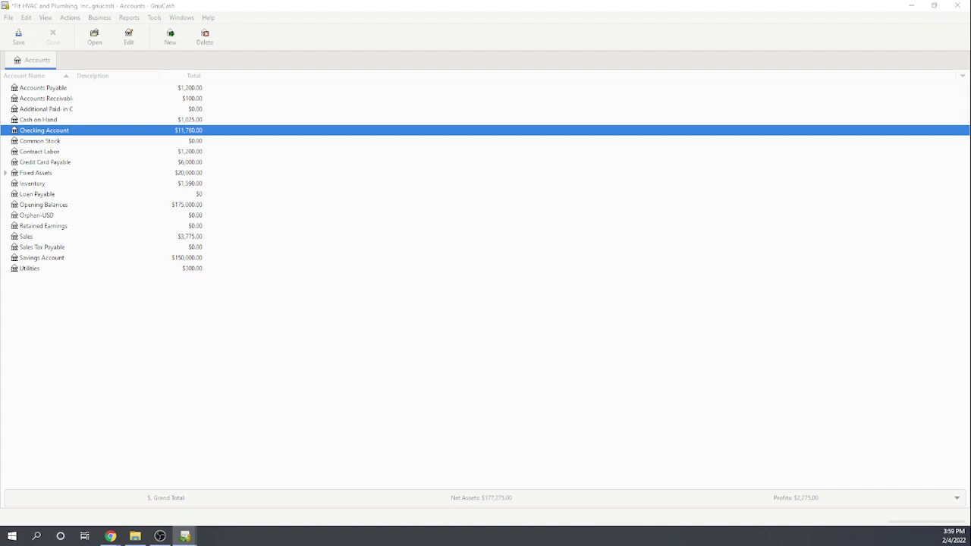
left_click_drag(93, 329, 440, 147)
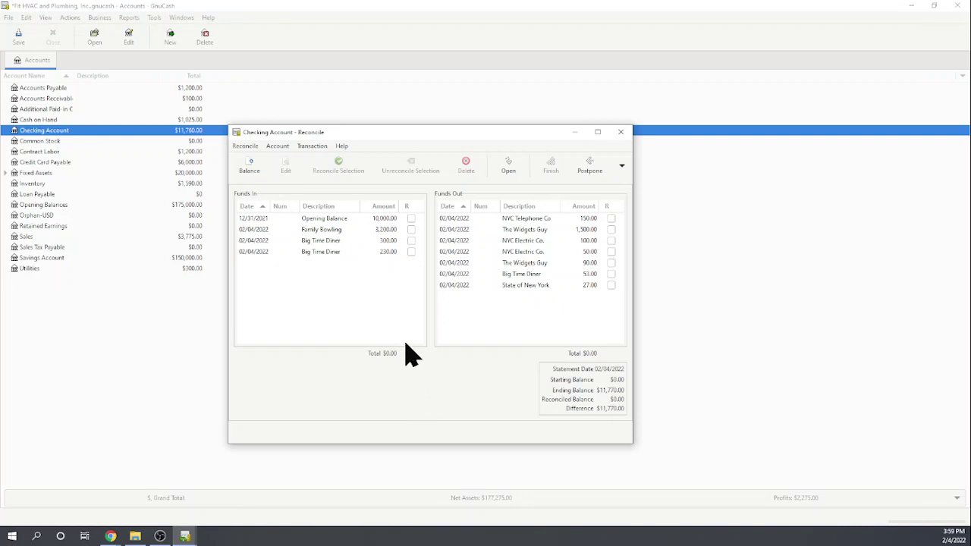
Mark all four incoming funds as reconciled: Opening Balance, Family Bowling and both Big Time Diner deposits.
left_click(411, 218)
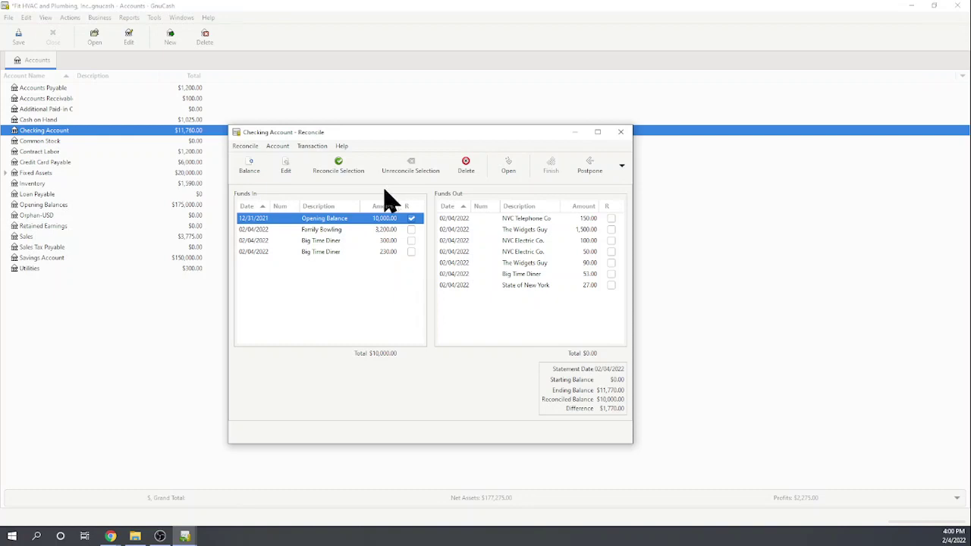
left_click(411, 230)
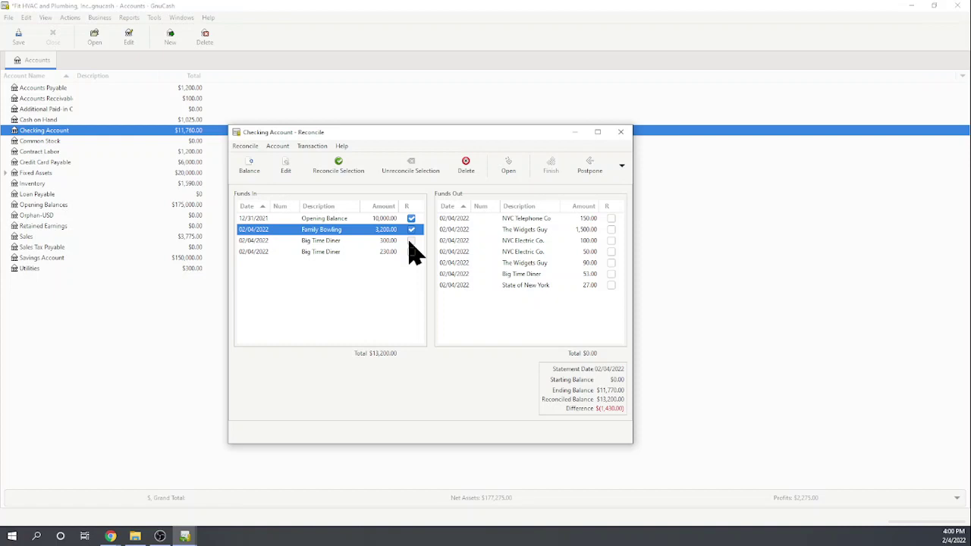
left_click(412, 241)
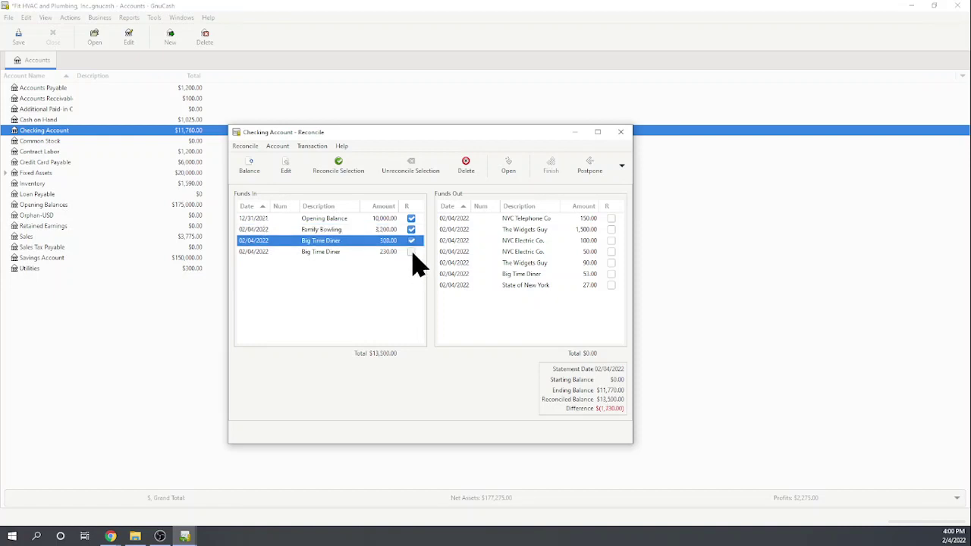
left_click(412, 252)
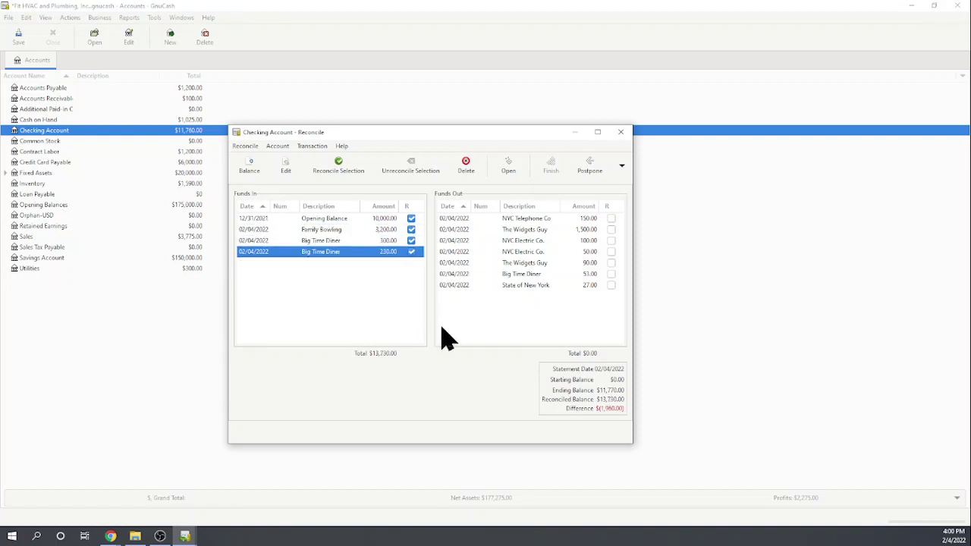
Mark every outgoing payment as reconciled except State of New York.
left_click(612, 220)
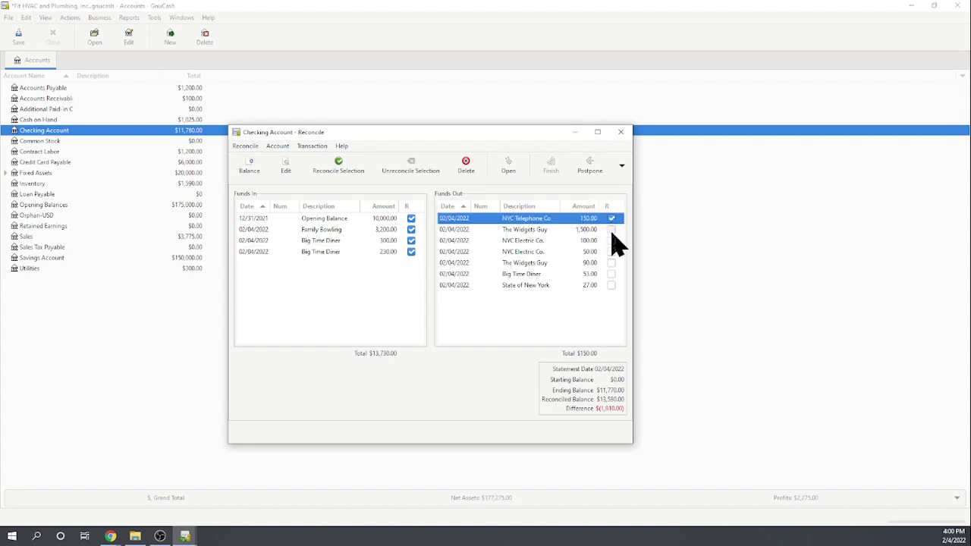
left_click(612, 229)
left_click(612, 241)
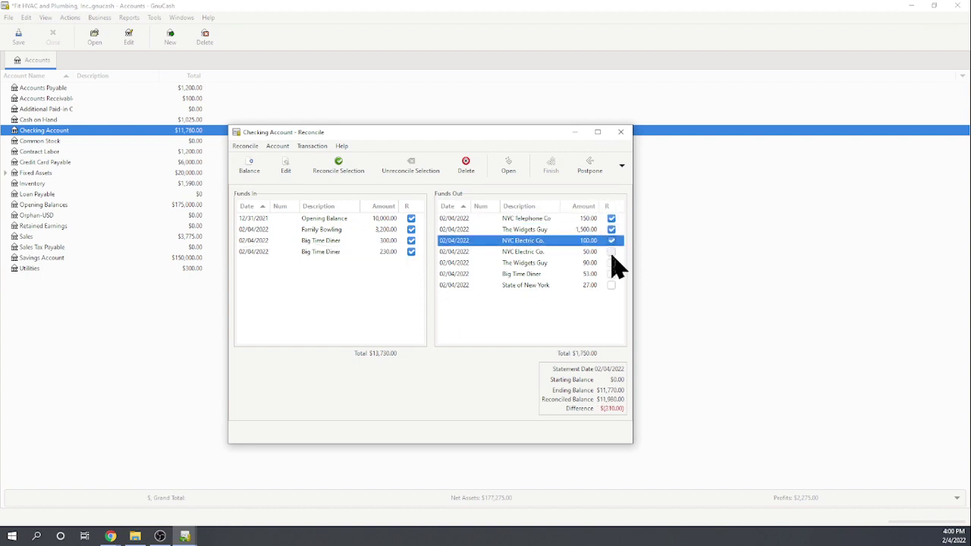
left_click(612, 251)
left_click(612, 262)
left_click(612, 274)
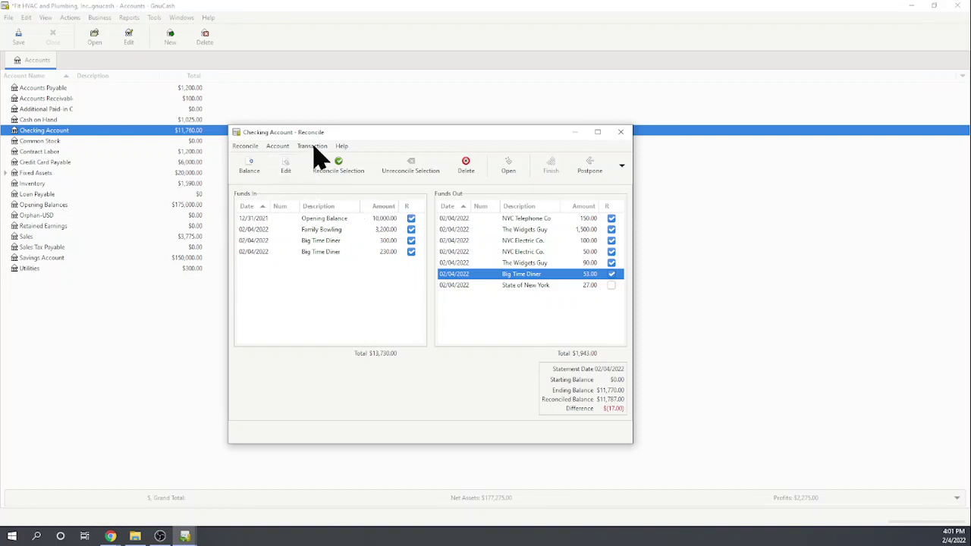
Open the selected Big Time Diner withdrawal for editing in the Checking Account register.
left_click(313, 147)
left_click(316, 149)
left_click(326, 149)
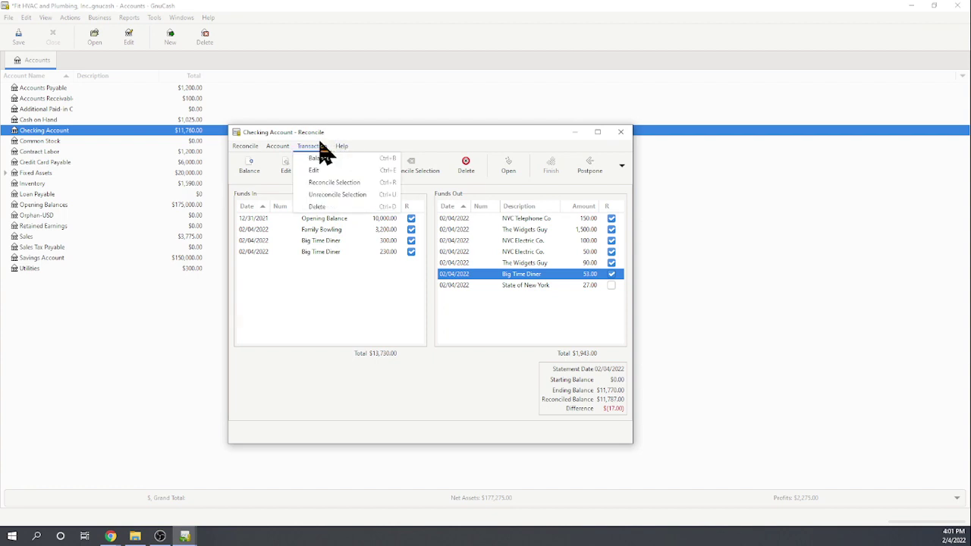
left_click(288, 178)
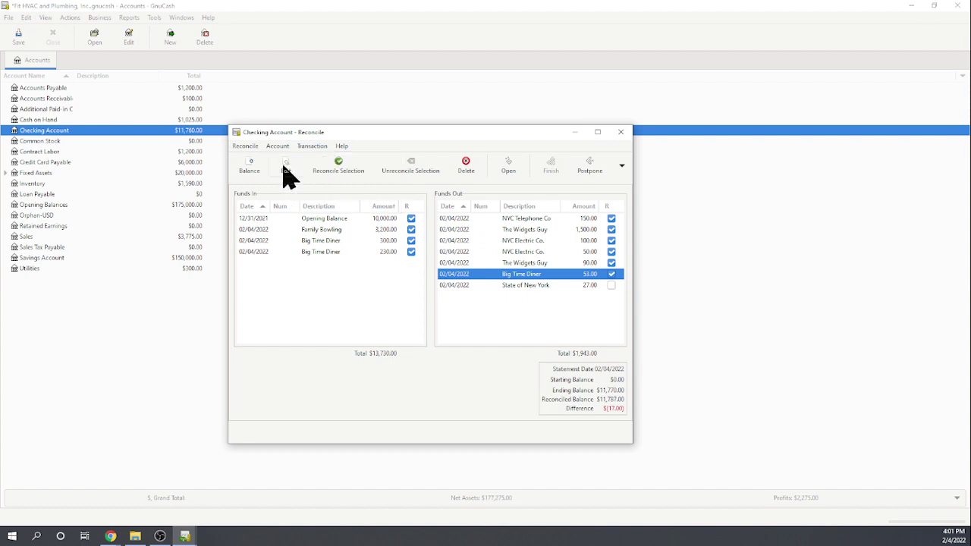
left_click(285, 169)
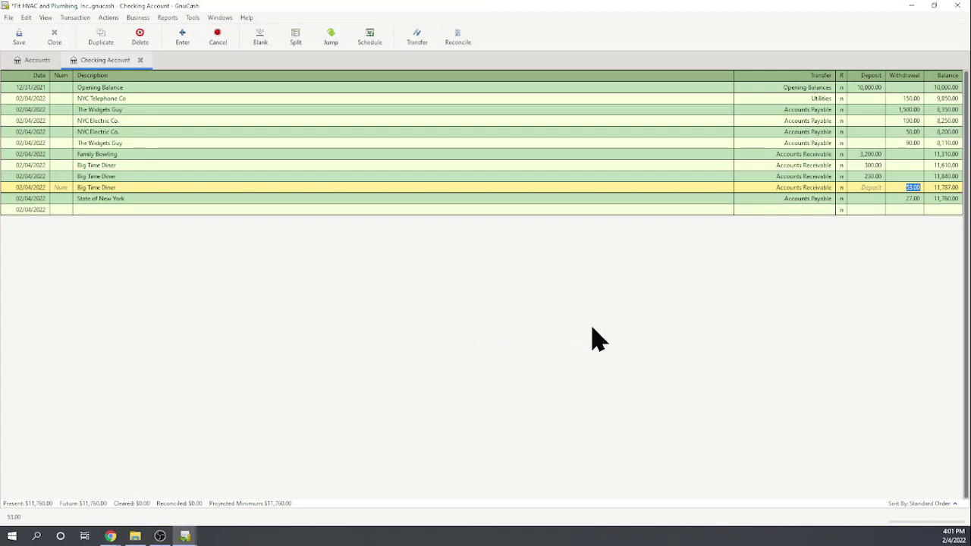
Start a new register transaction described as US Bank with Bank Service Charge as the transfer account.
left_click(91, 210)
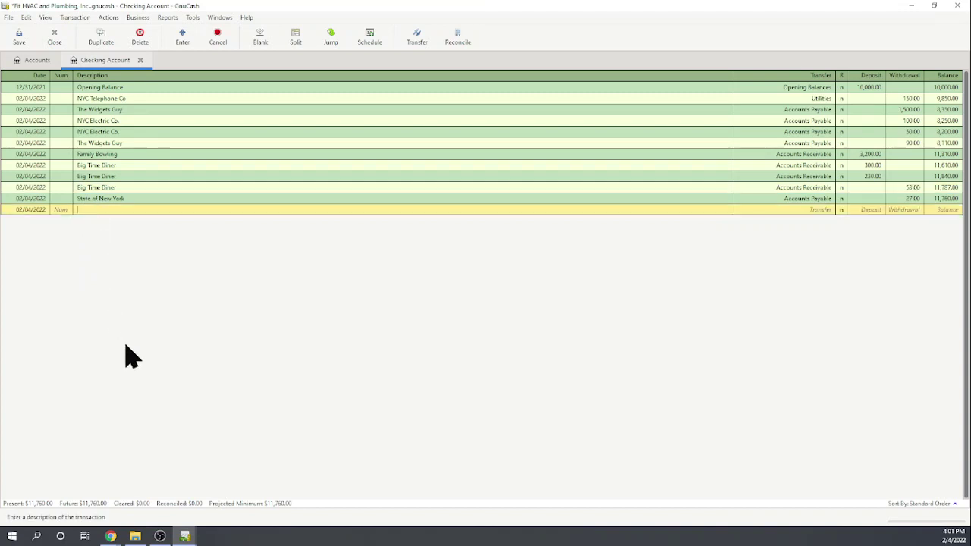
type("US Bank")
key("Tab")
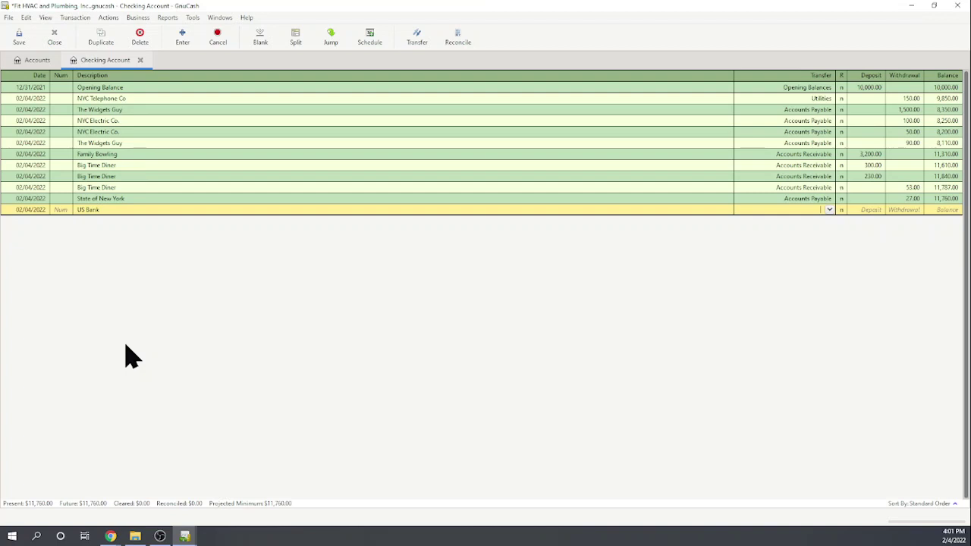
type("Ba")
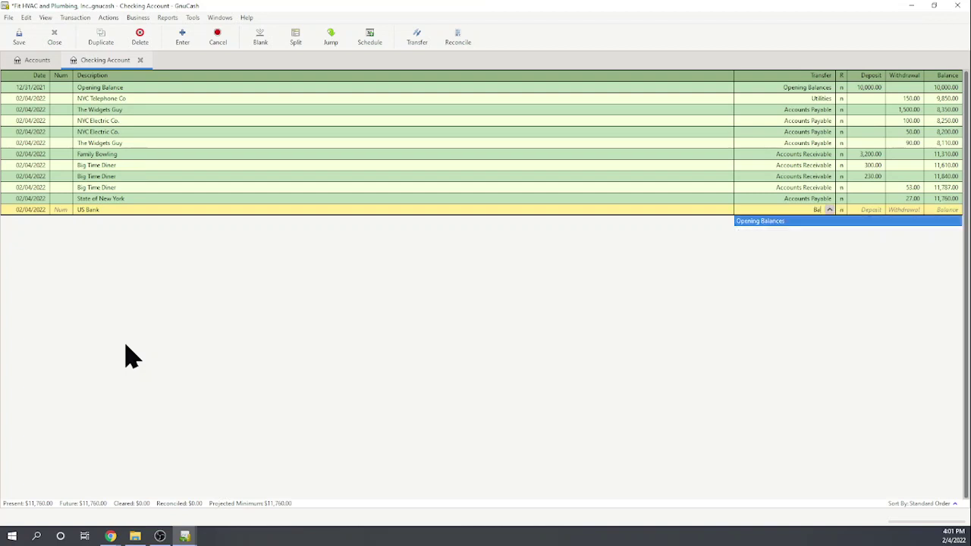
type("nk Servic")
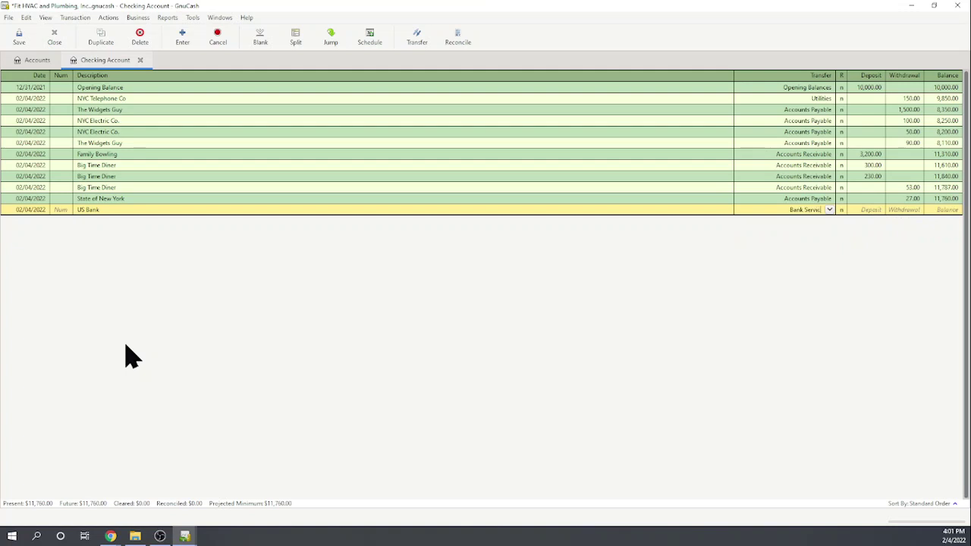
type("e Charge")
key("Tab")
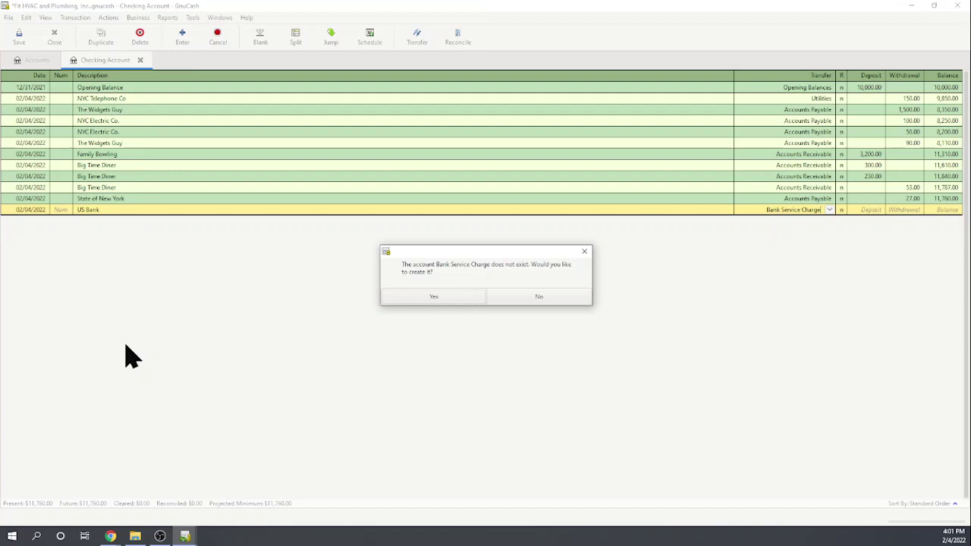
Create the missing Bank Service Charge account as a top-level account of type Expense.
left_click(457, 301)
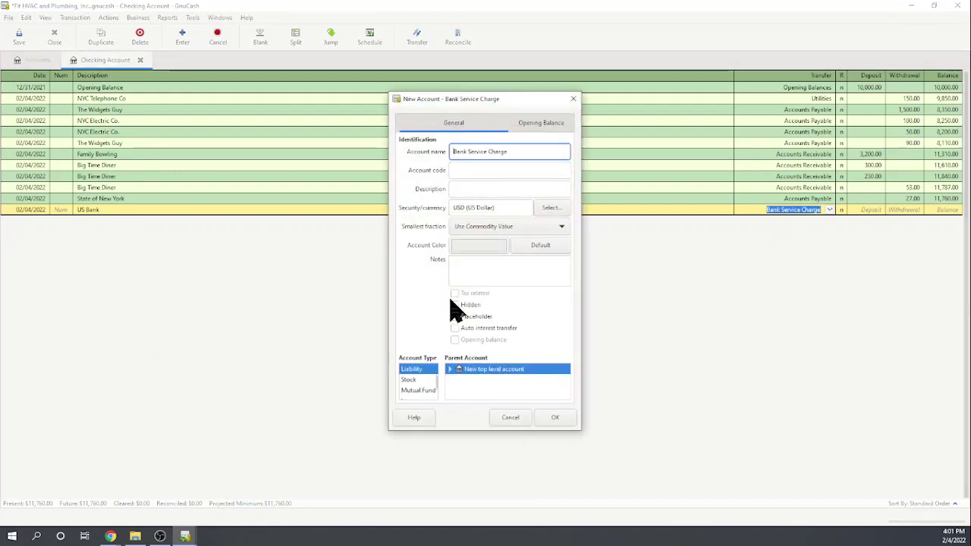
scroll(435, 396, "up", 4)
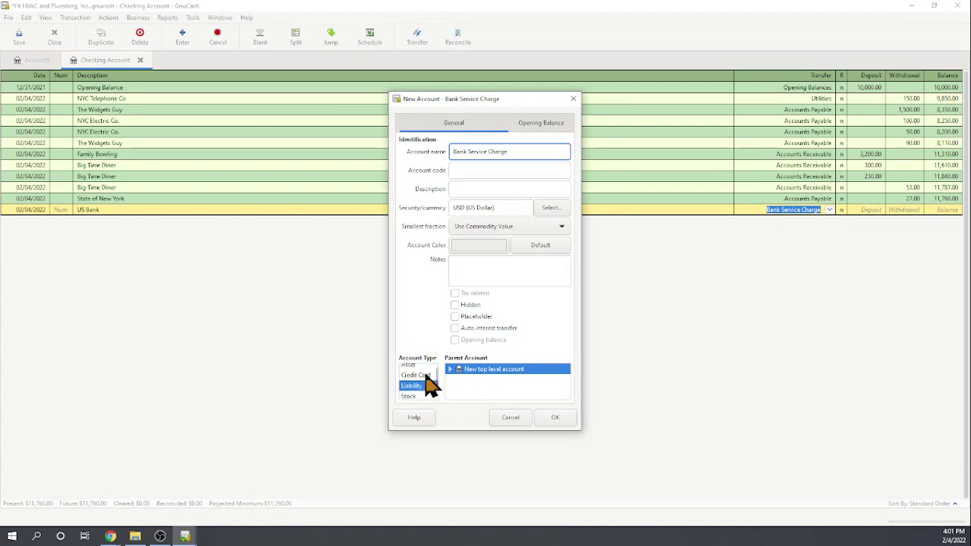
scroll(430, 386, "down", 4)
left_click(416, 394)
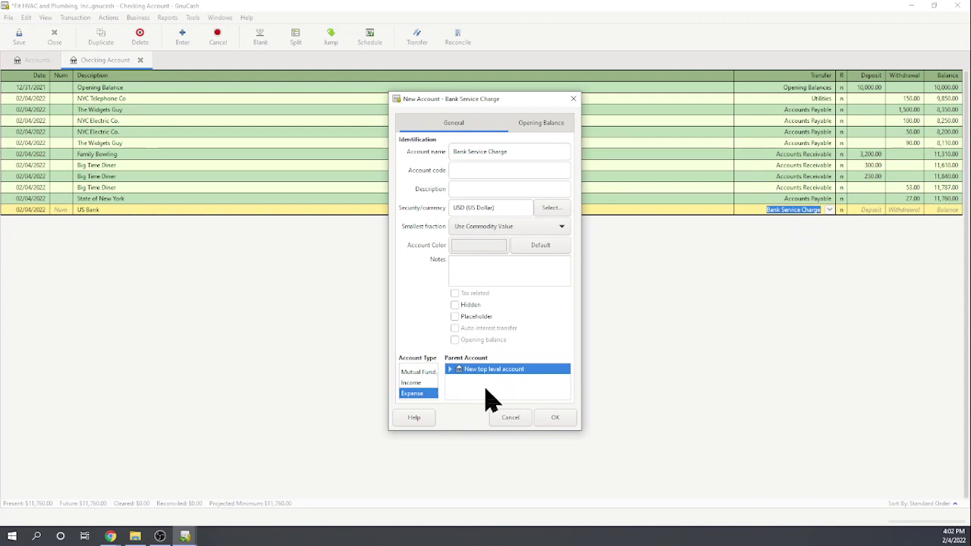
left_click(553, 419)
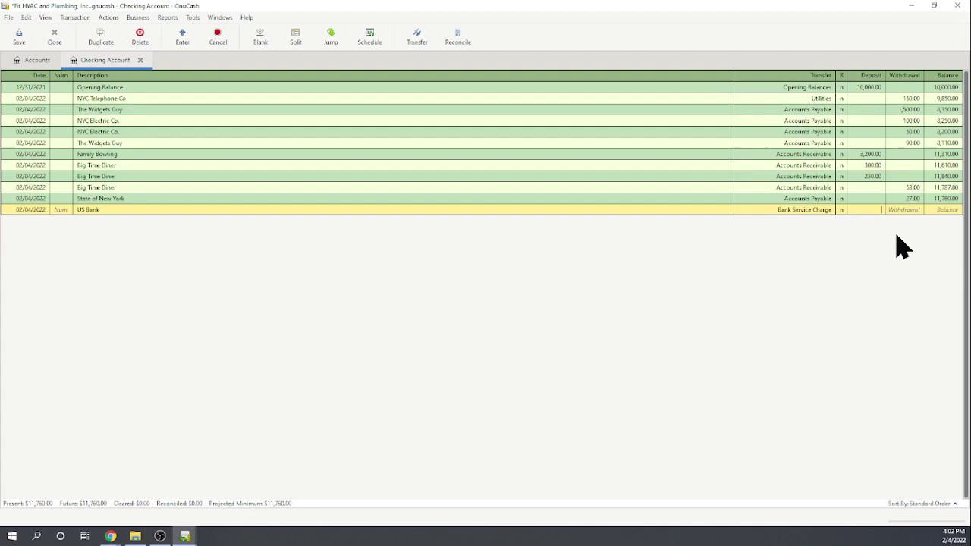
Enter a withdrawal of 17.00 for US Bank, save the transaction and file, and close the register.
left_click(908, 210)
left_click(693, 210)
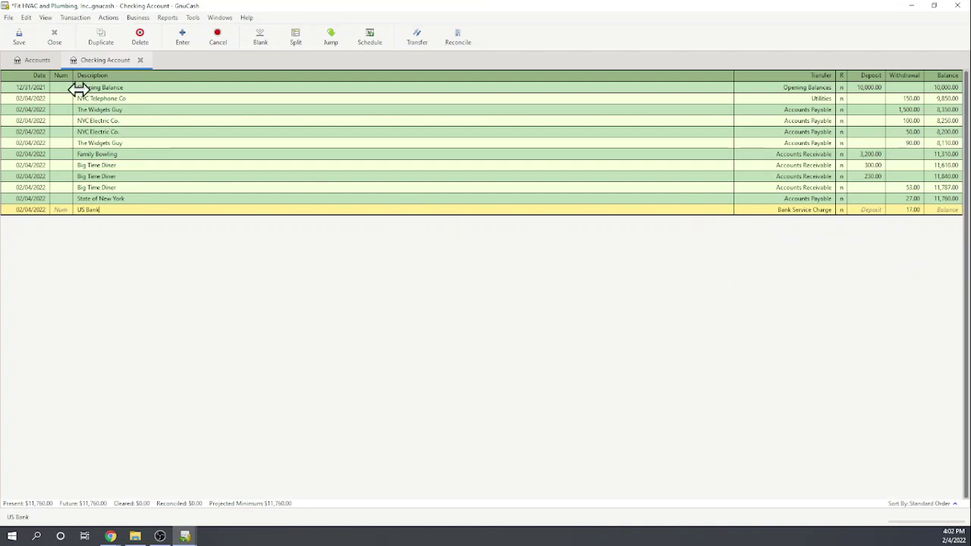
left_click(22, 39)
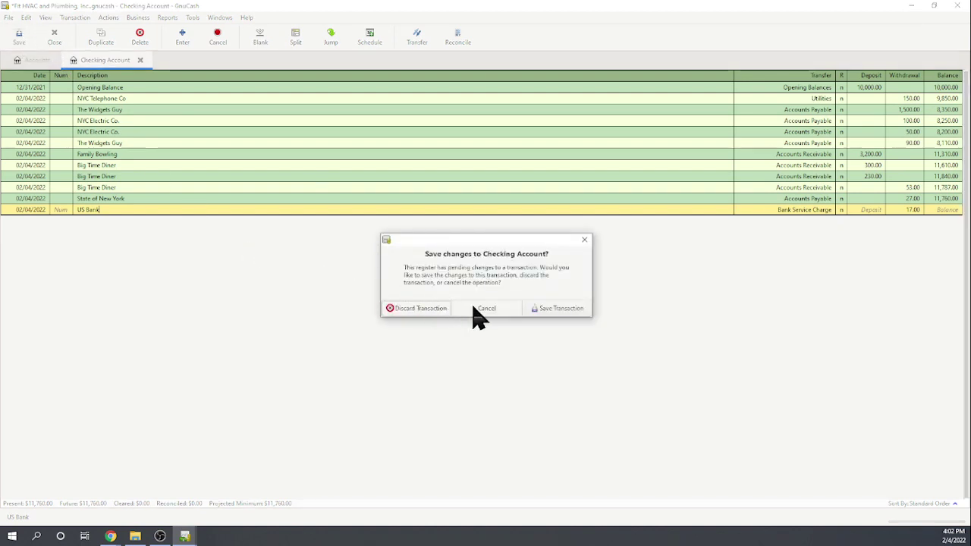
left_click(553, 310)
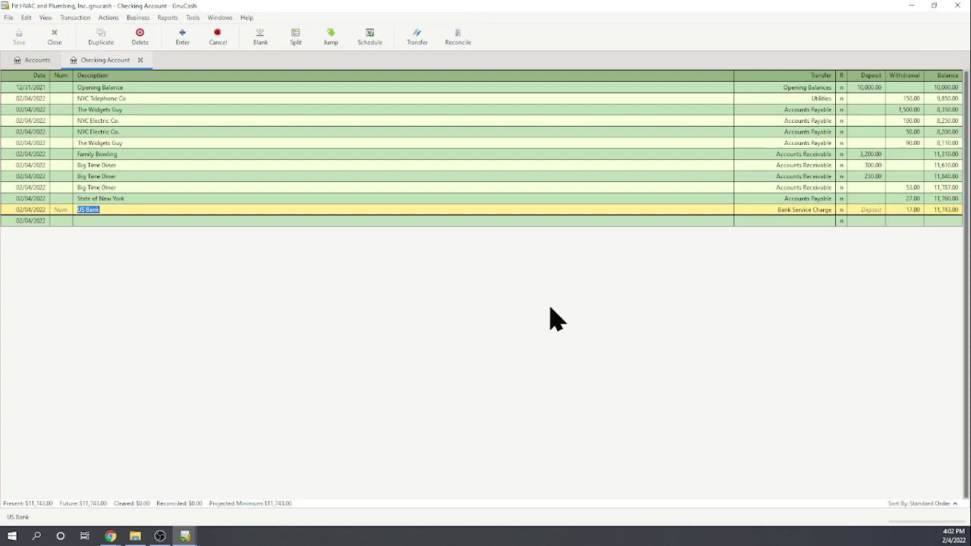
left_click(52, 36)
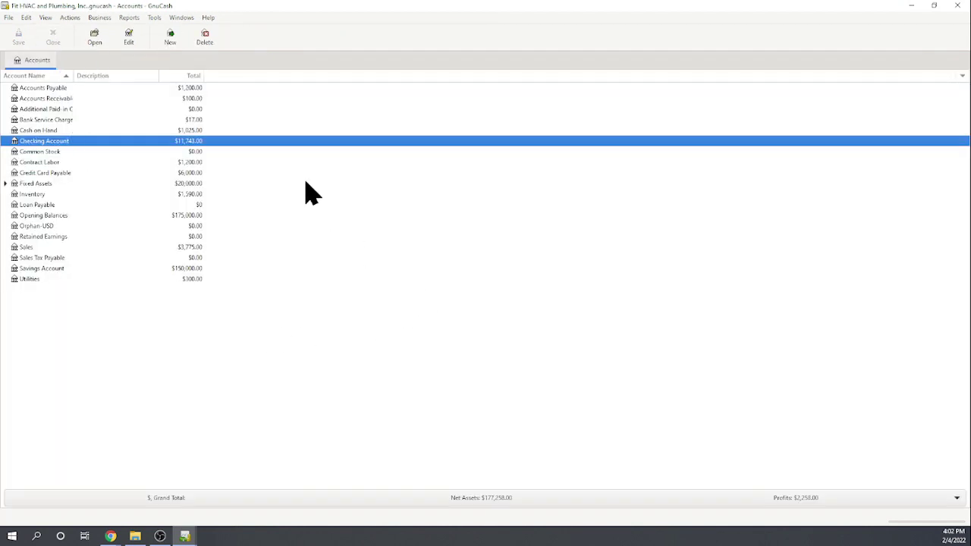
Resume the Checking Account reconciliation with an ending balance of 11,770.
left_click(182, 18)
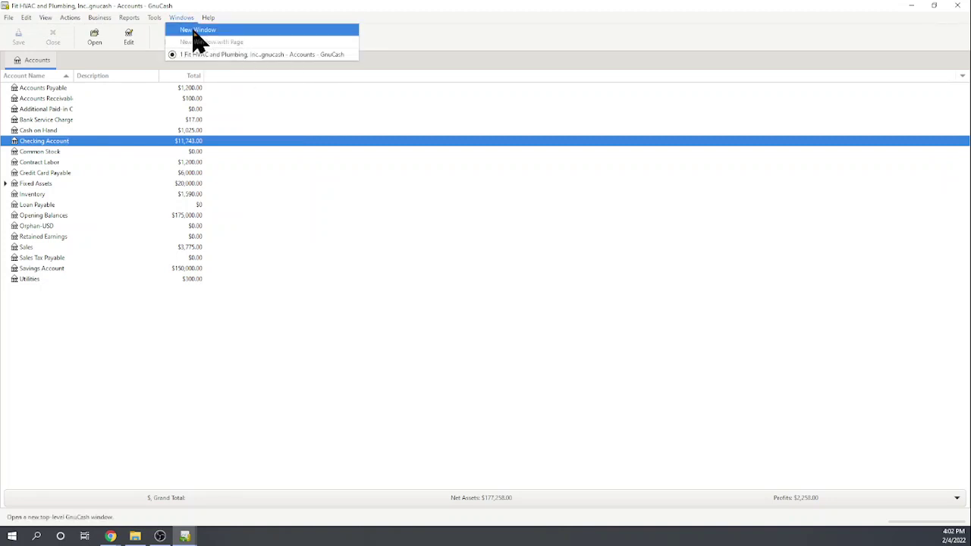
left_click(443, 256)
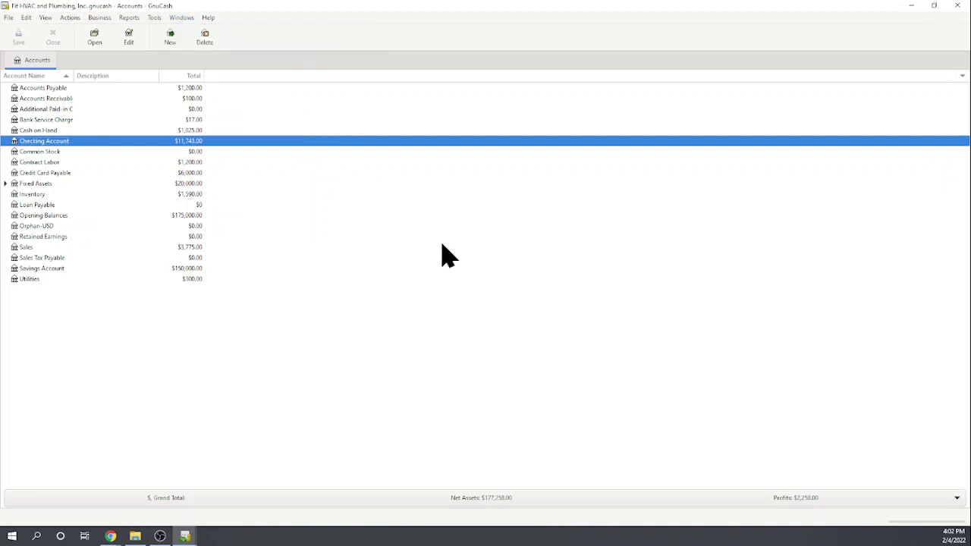
left_click(68, 18)
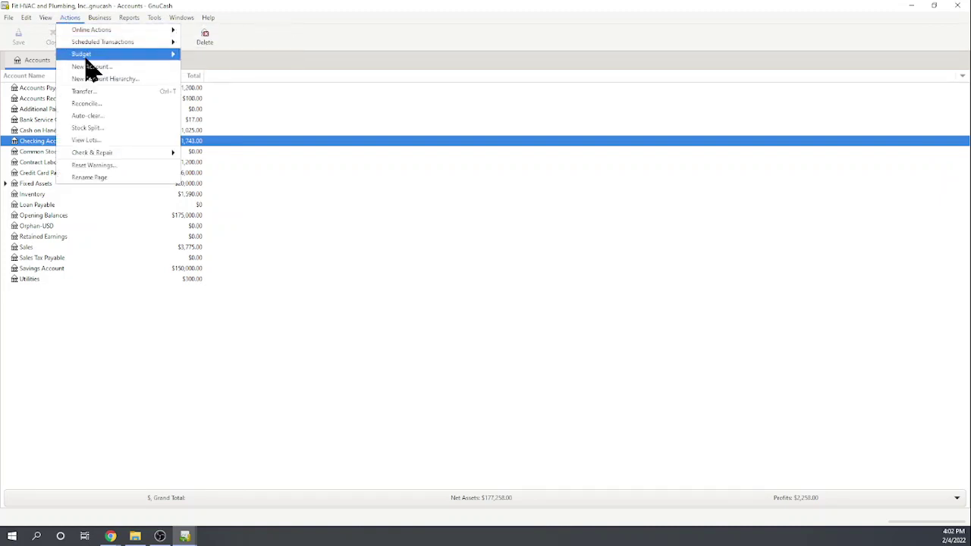
left_click(91, 105)
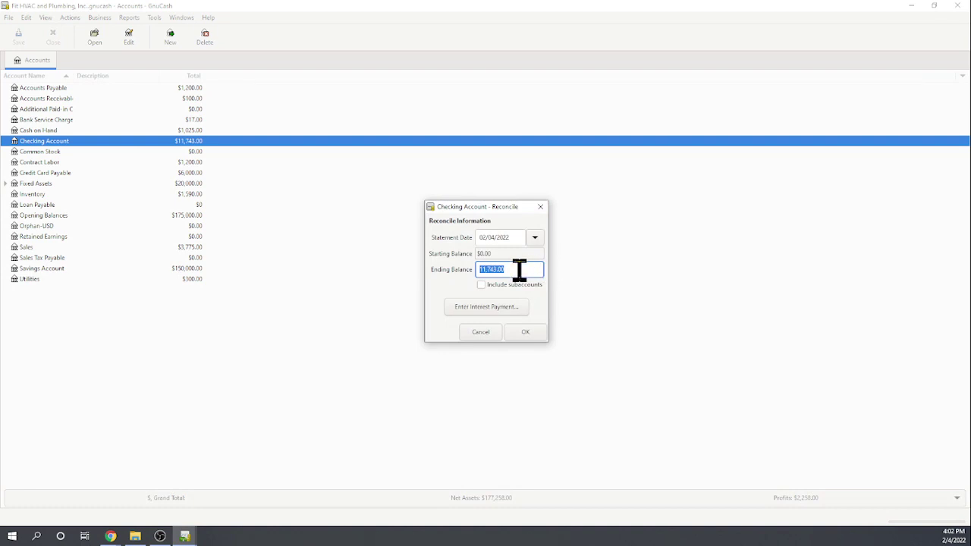
left_click_drag(498, 271, 471, 269)
left_click(529, 331)
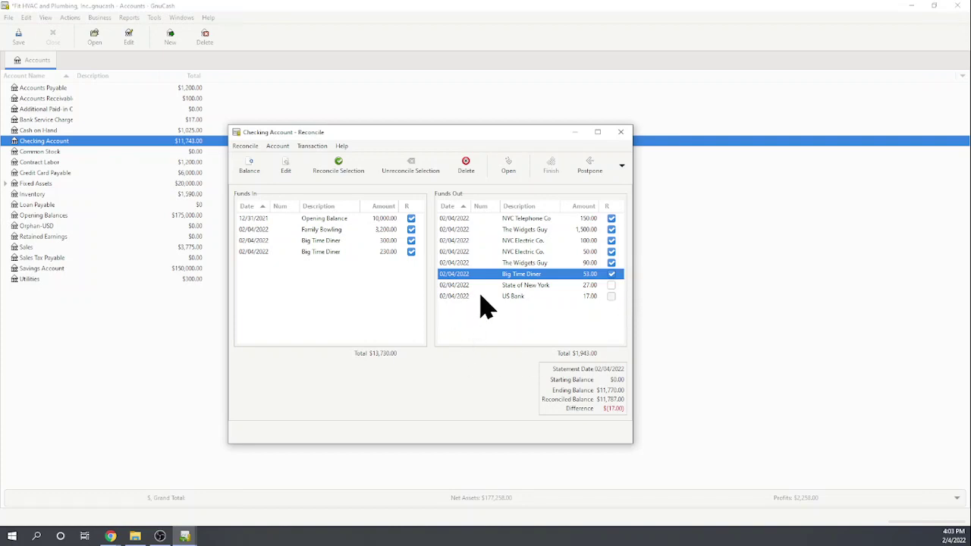
Mark the US Bank 17.00 withdrawal as reconciled and finish the reconciliation.
left_click(612, 296)
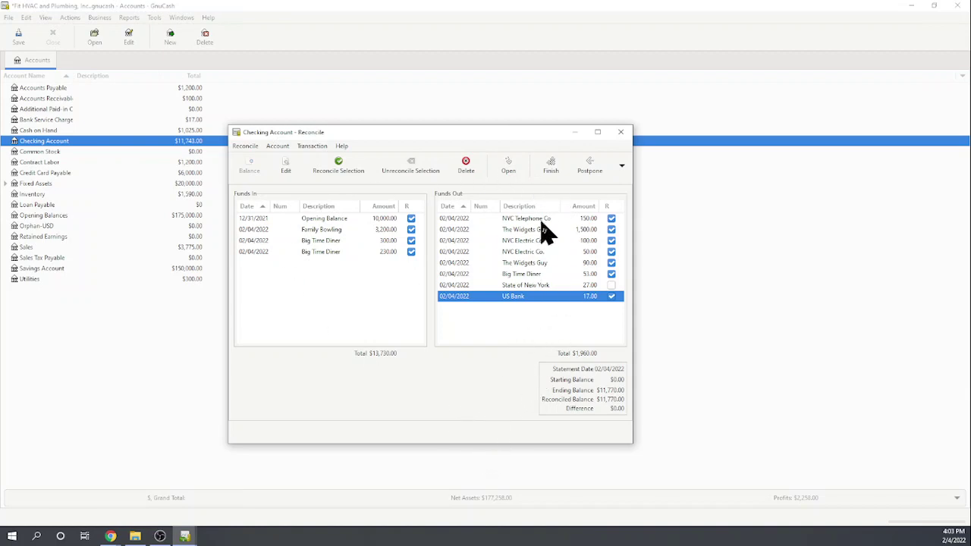
left_click(551, 171)
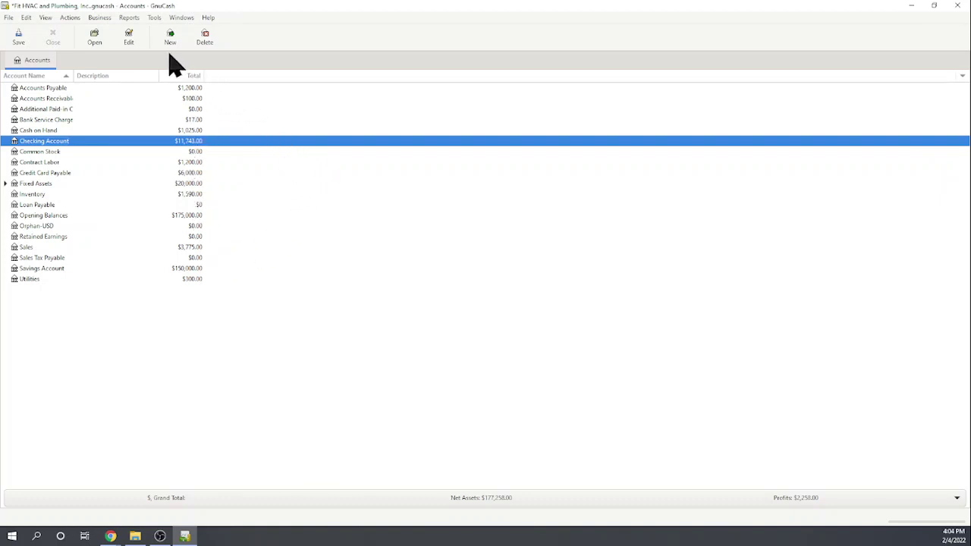
Create a Reconciliation Report and open its report options.
left_click(130, 18)
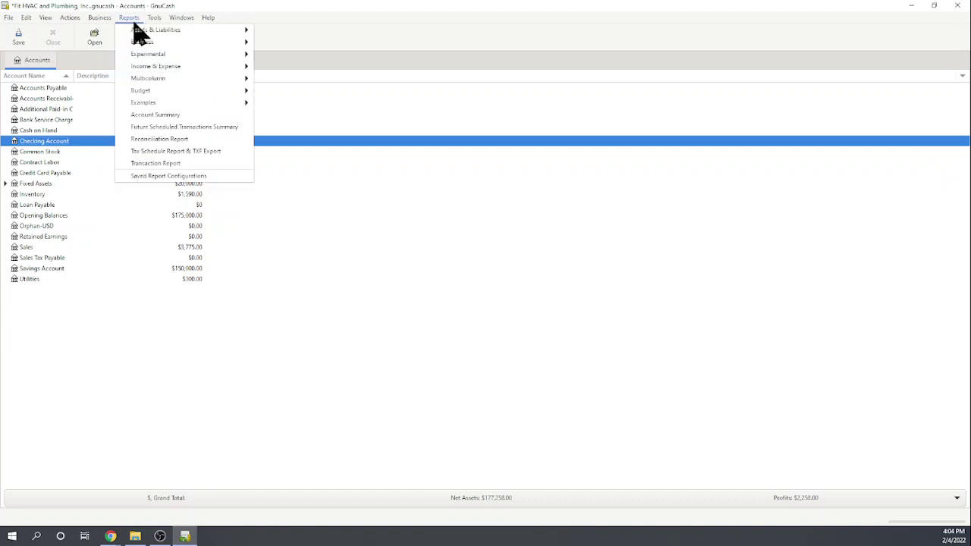
mouse_move(137, 31)
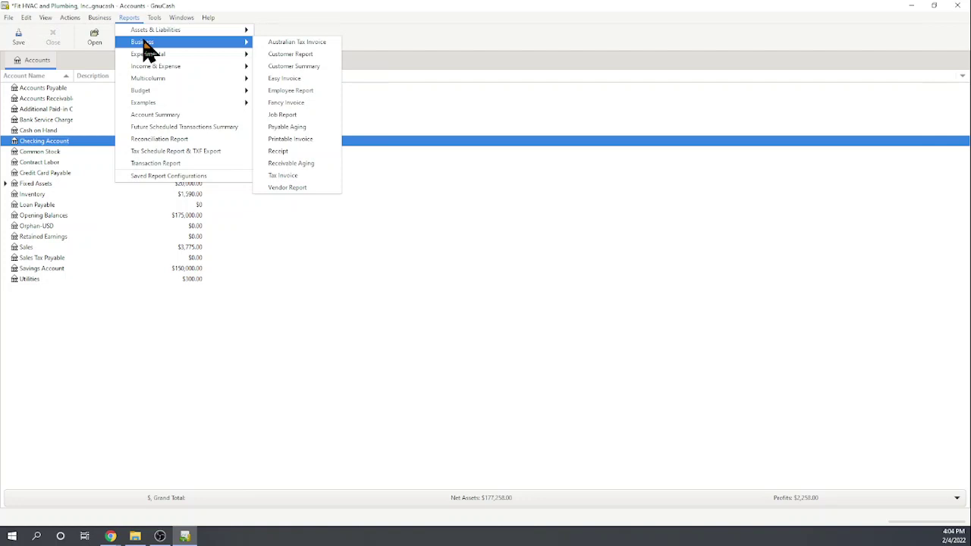
mouse_move(154, 60)
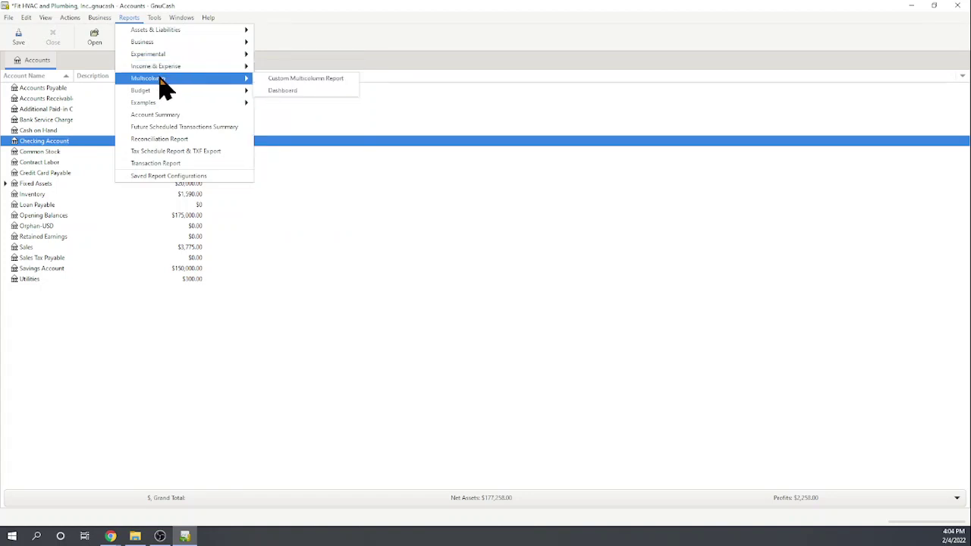
mouse_move(159, 95)
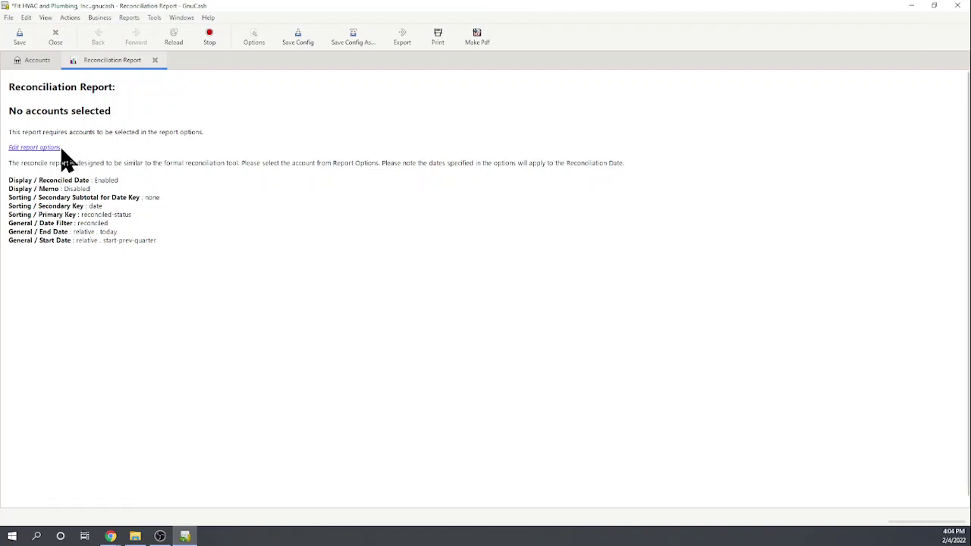
left_click(36, 147)
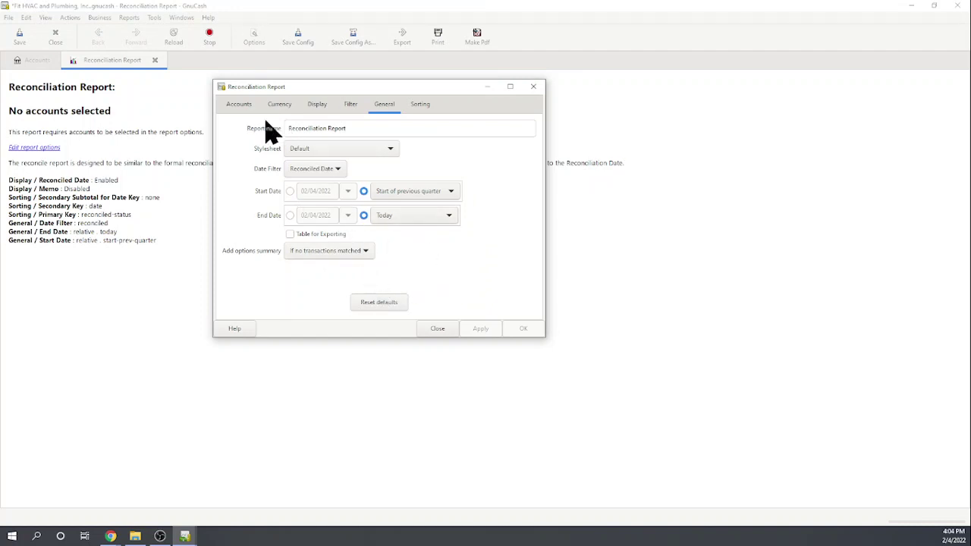
Run the Reconciliation Report for the Checking Account, review it with the options closed, and close the report.
left_click(240, 107)
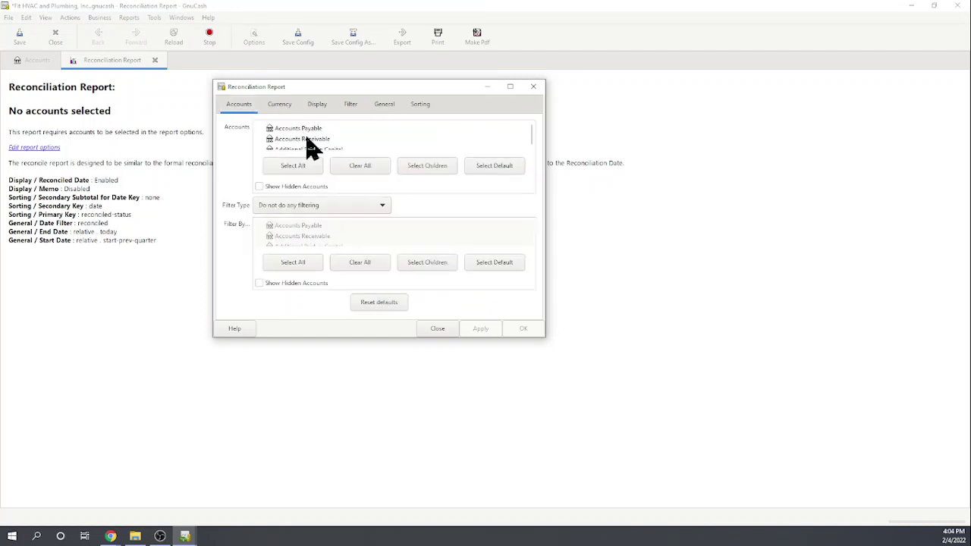
scroll(310, 146, "down", 1)
scroll(313, 146, "down", 2)
scroll(334, 150, "down", 1)
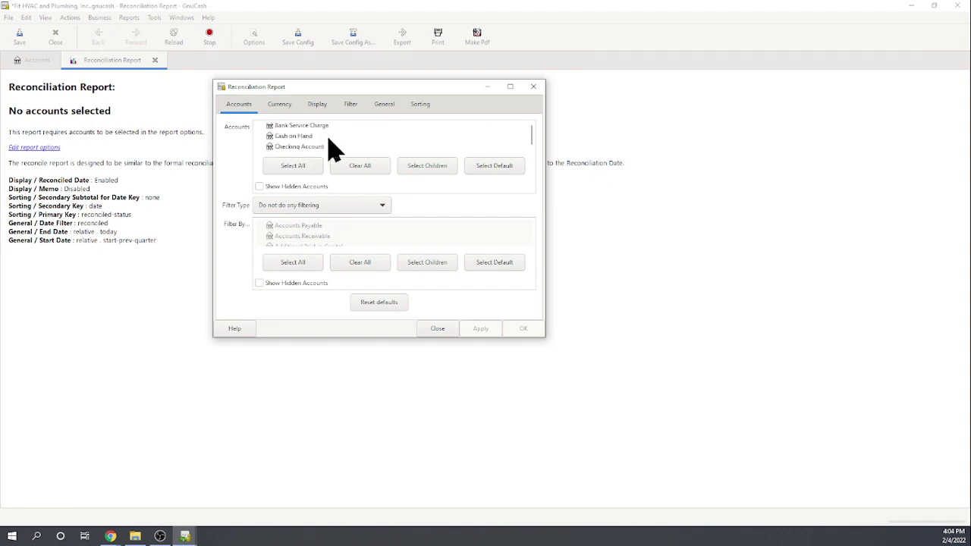
left_click(317, 145)
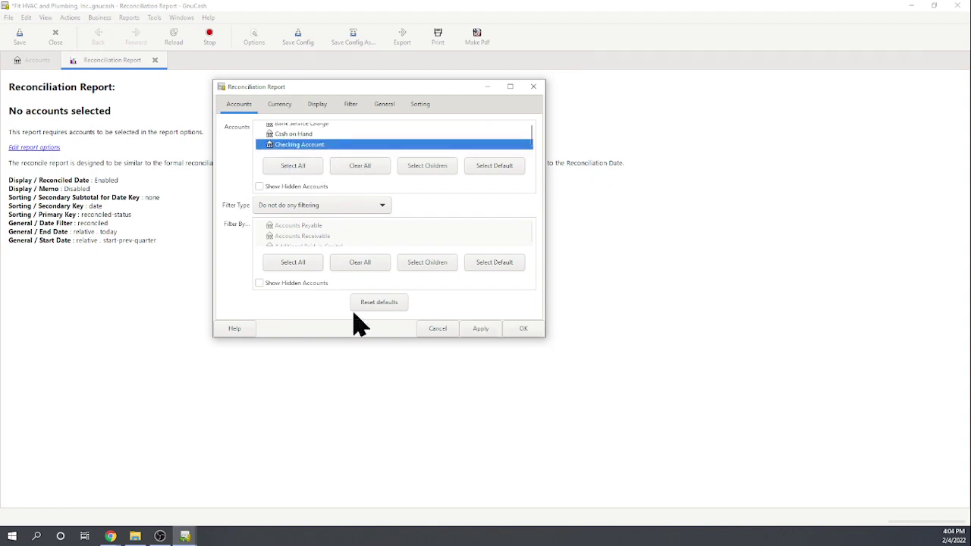
left_click(481, 330)
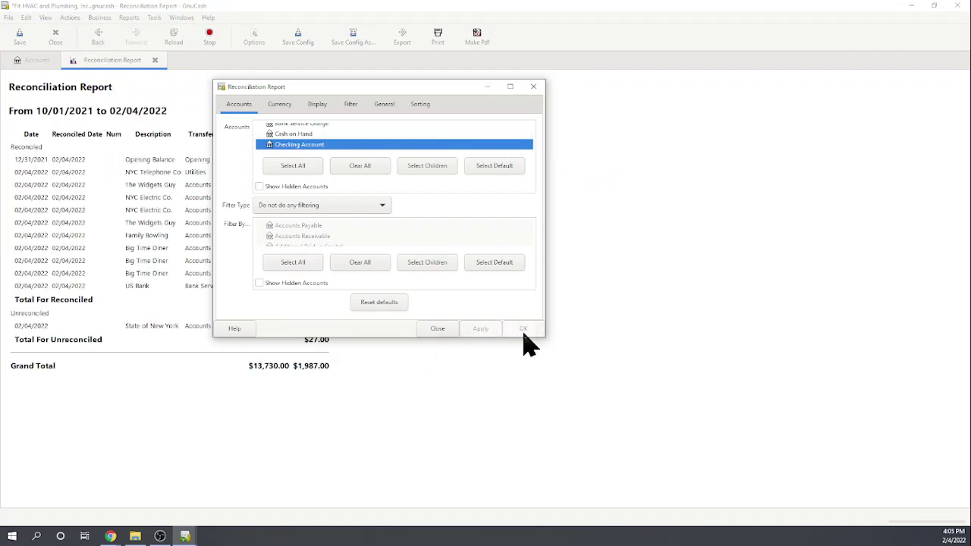
left_click(439, 329)
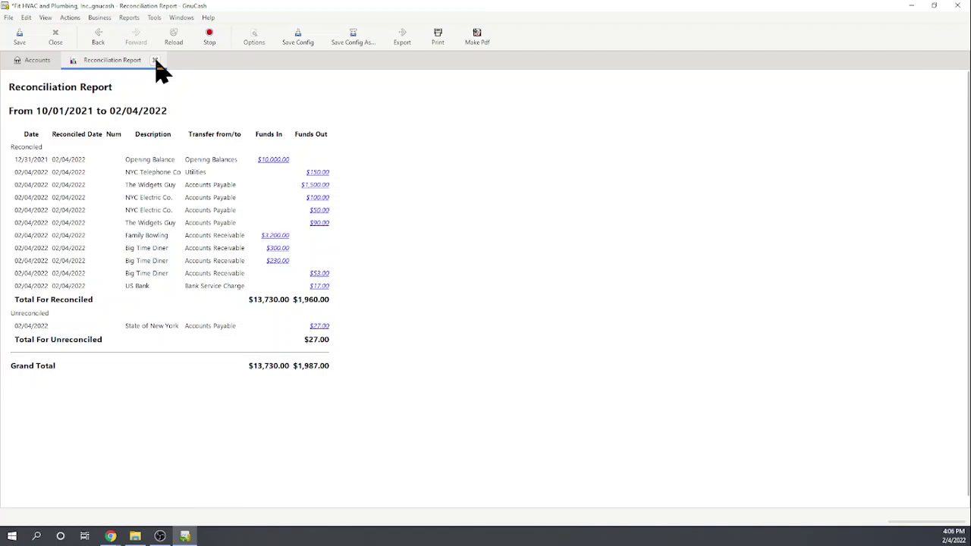
left_click(155, 60)
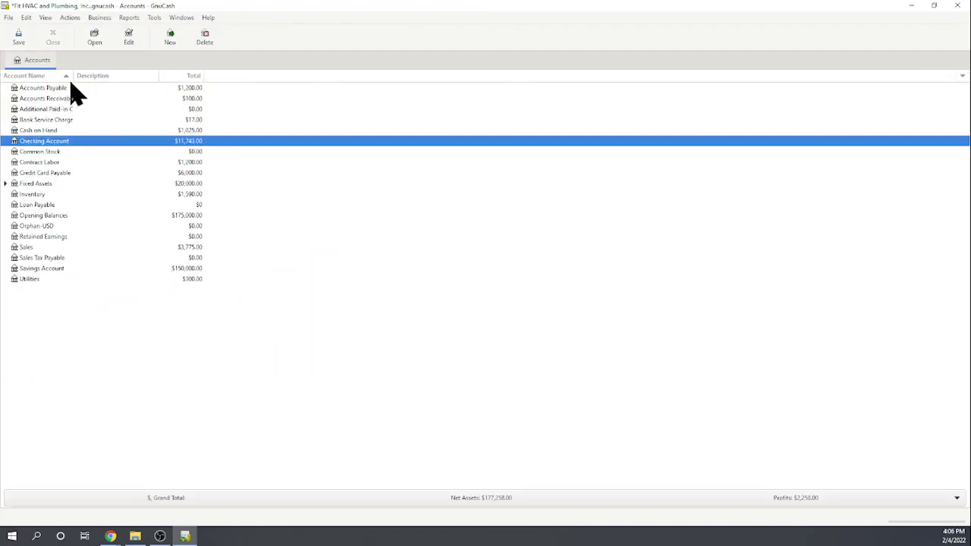
left_click(154, 18)
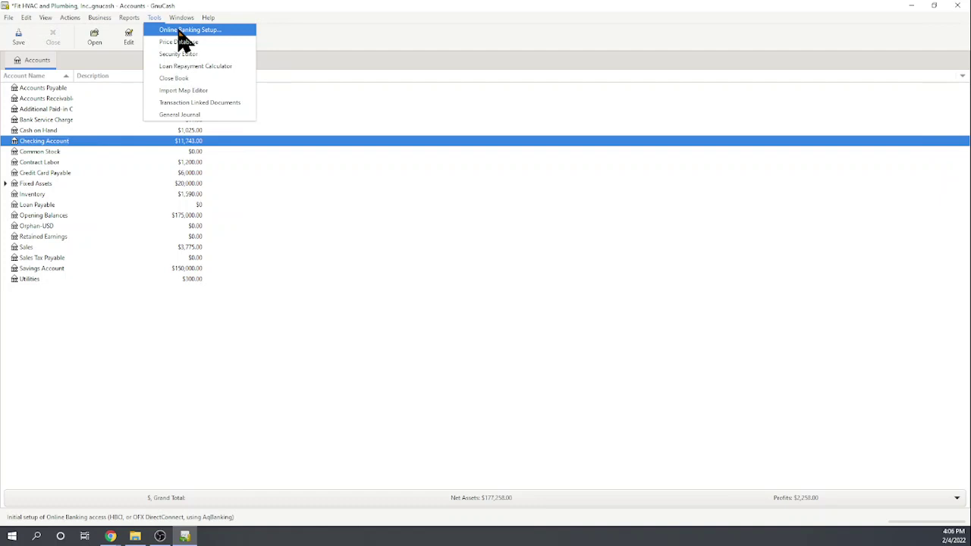
left_click(154, 17)
left_click(69, 17)
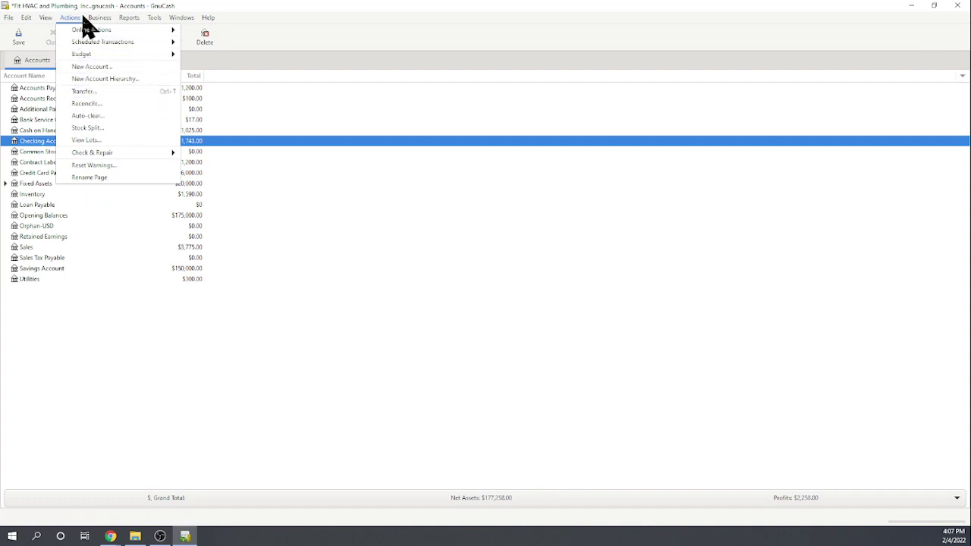
mouse_move(137, 19)
mouse_move(100, 18)
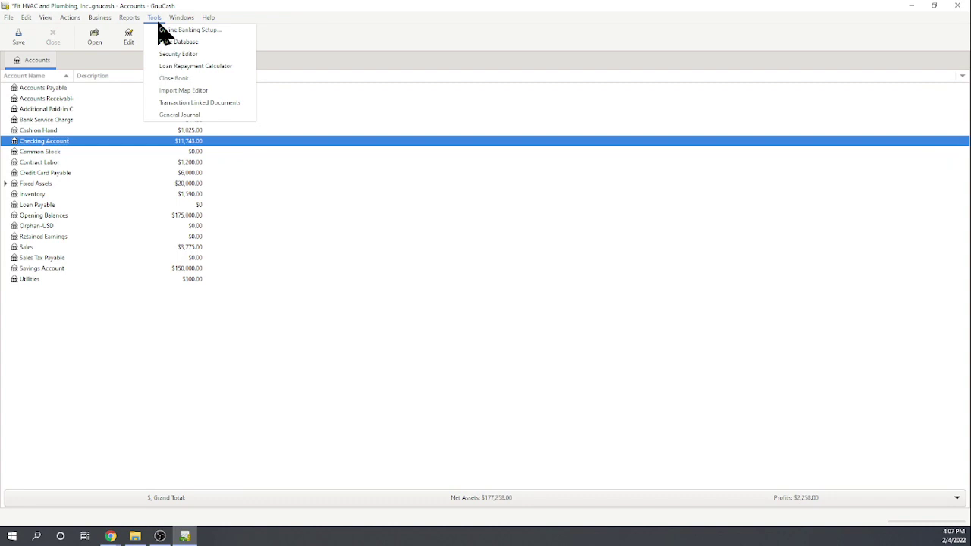
mouse_move(10, 25)
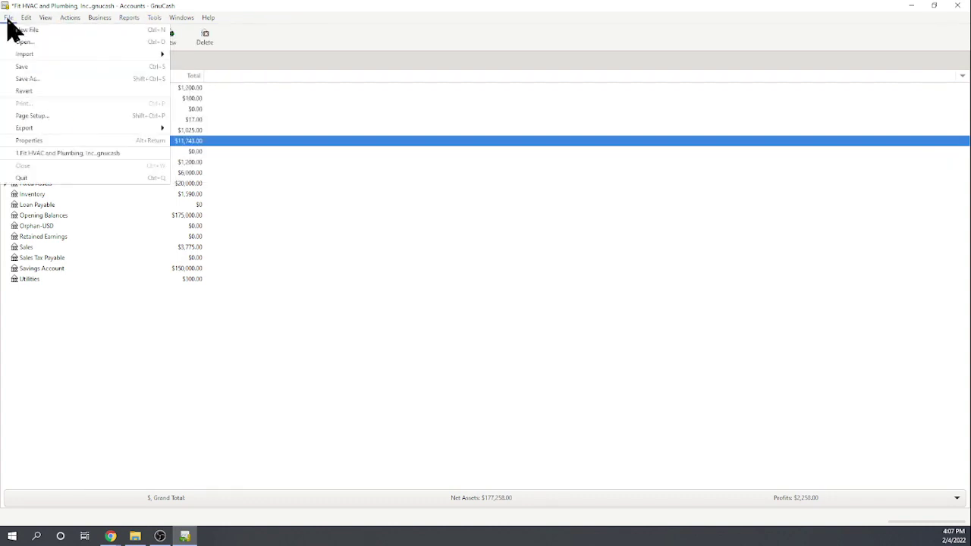
mouse_move(23, 59)
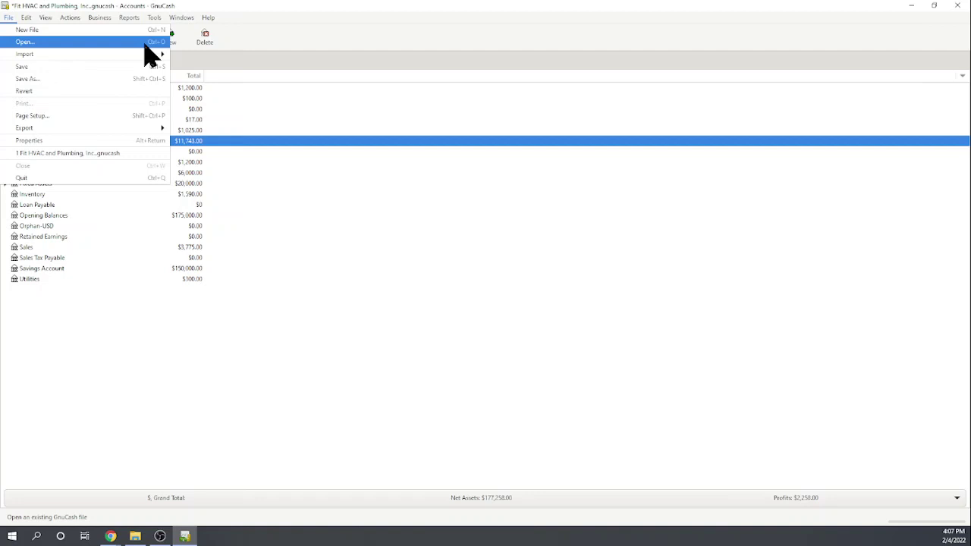
left_click(317, 39)
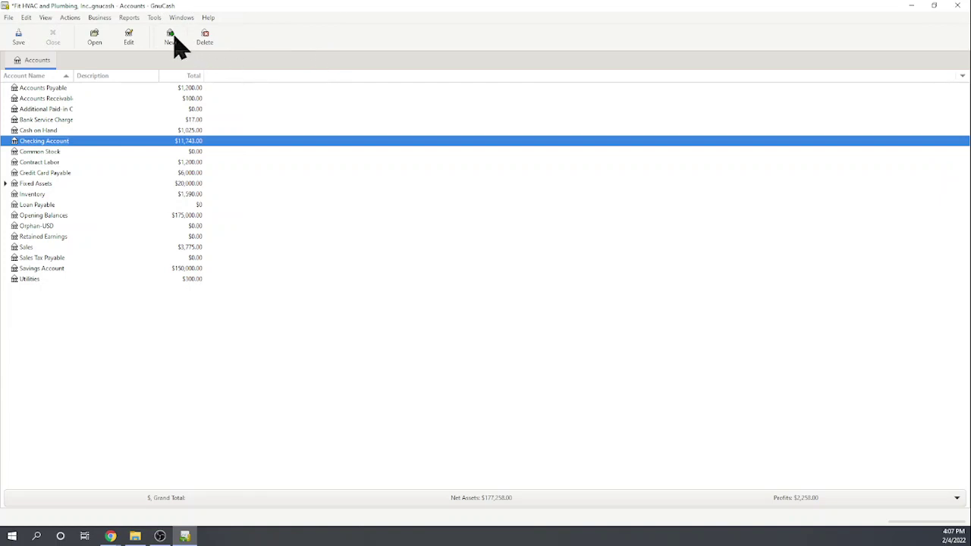
View the Online Banking Setup assistant up to the AqBanking Wizard's user setup, and exit without creating a connection.
left_click(154, 18)
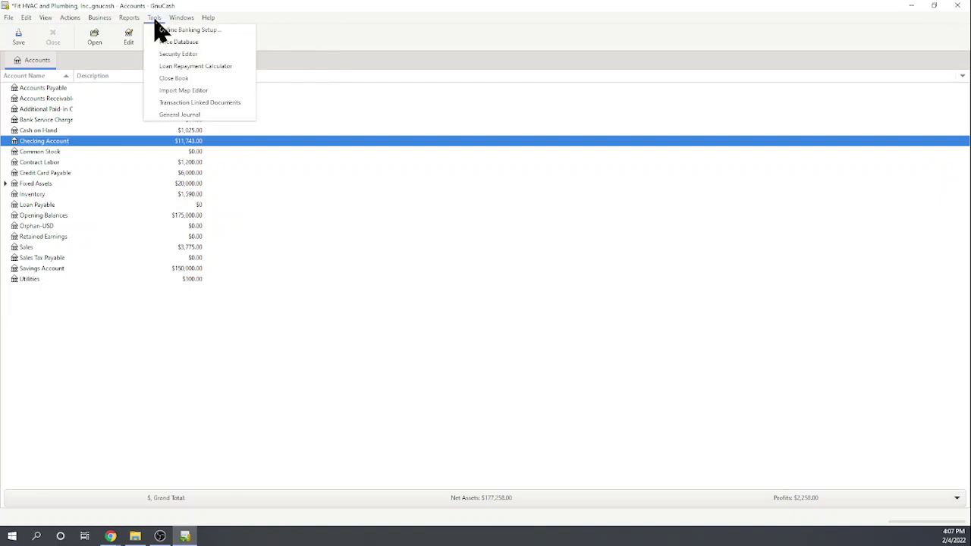
left_click(170, 35)
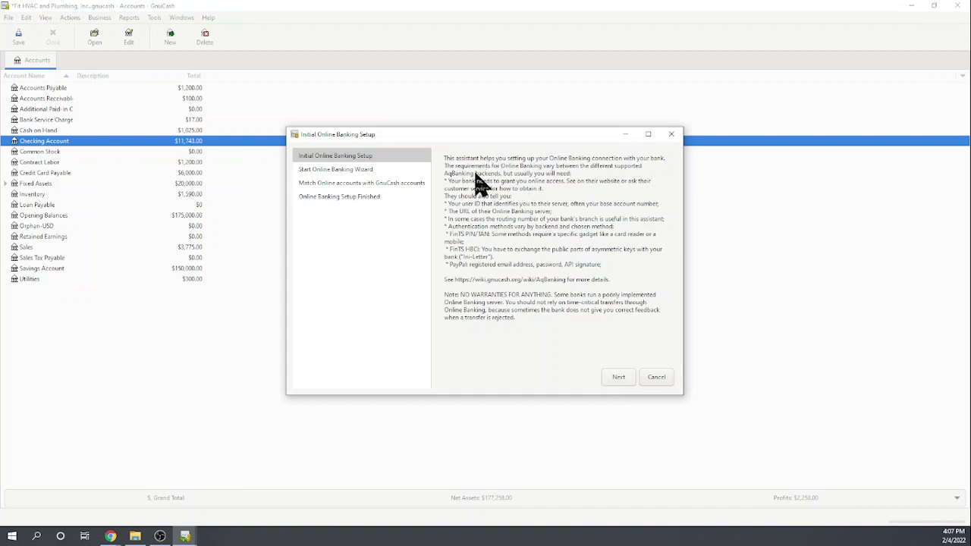
left_click(619, 378)
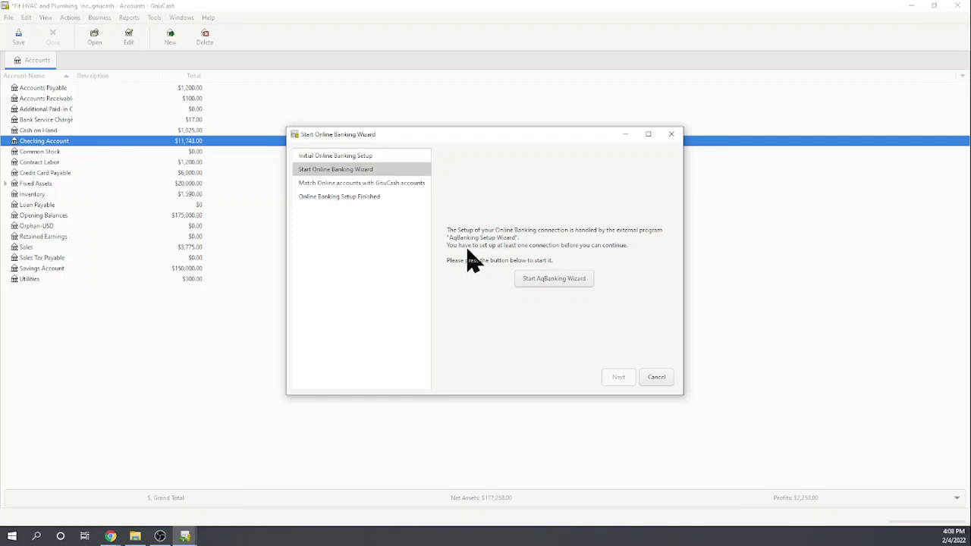
left_click(554, 284)
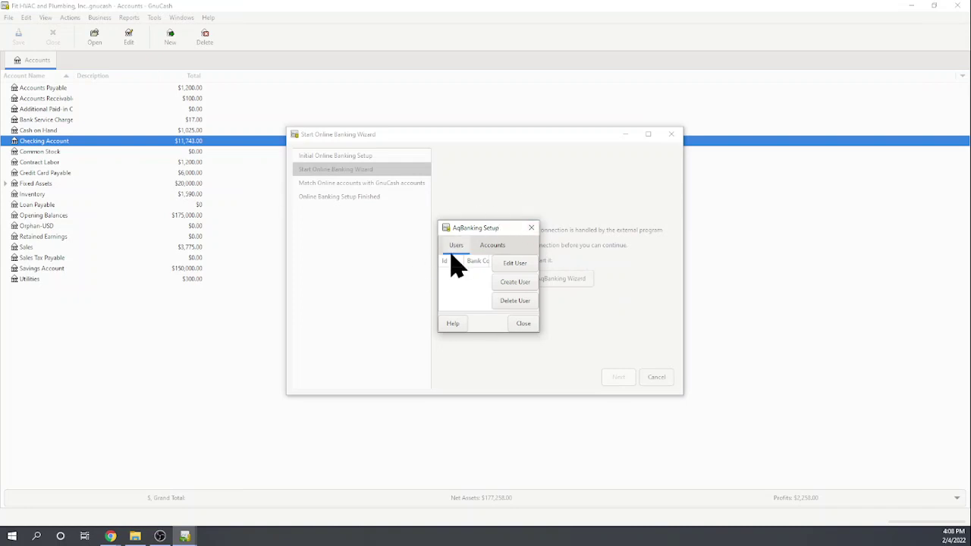
left_click(531, 229)
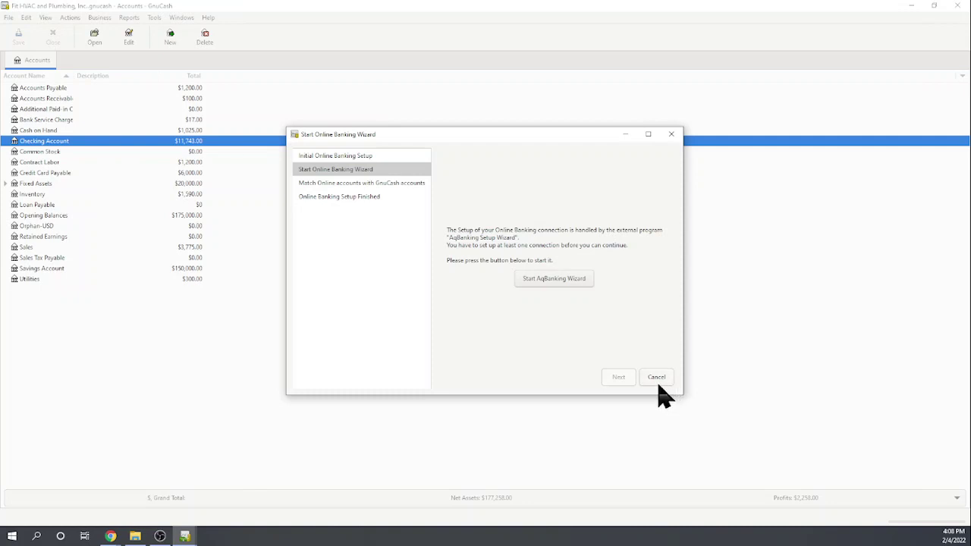
left_click(657, 378)
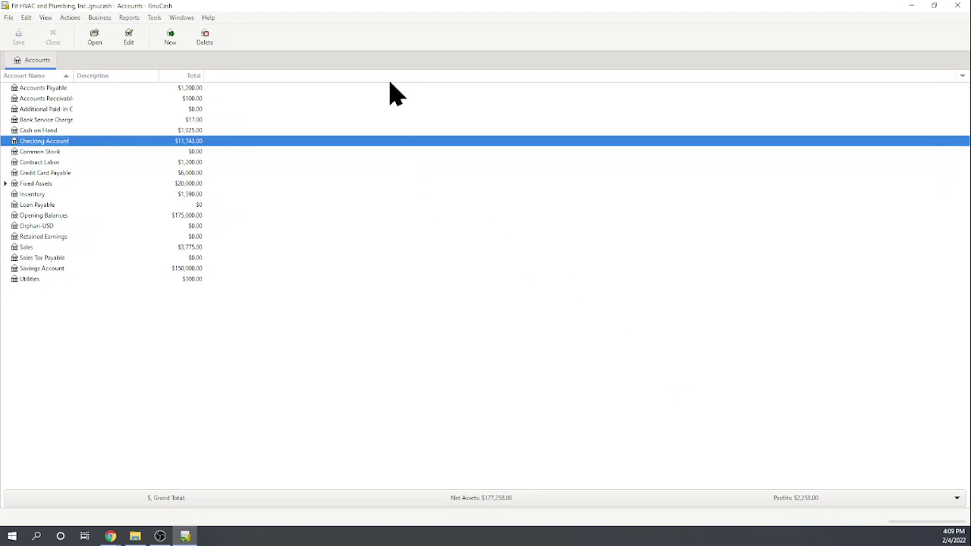
View the introduction of the assistant for importing transactions from CSV, and cancel the import.
left_click(9, 17)
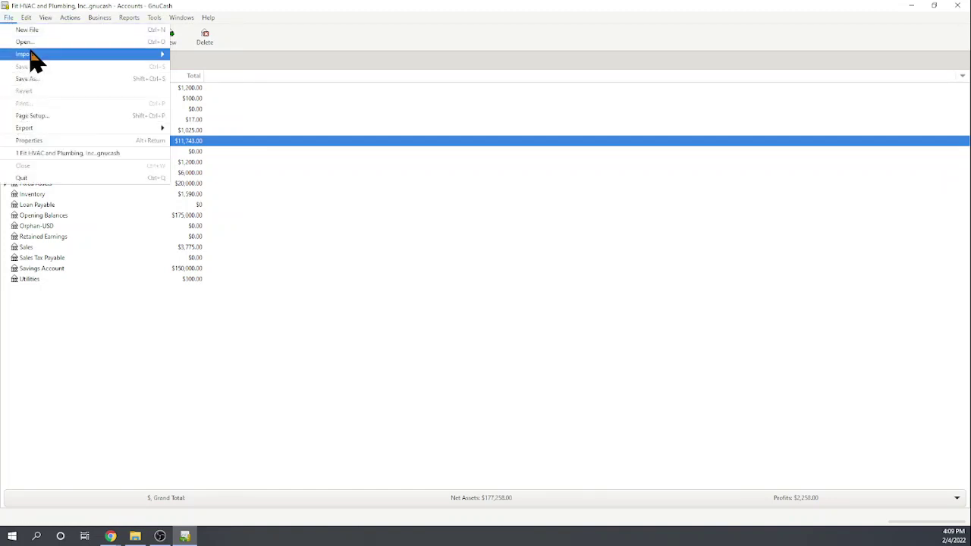
mouse_move(41, 64)
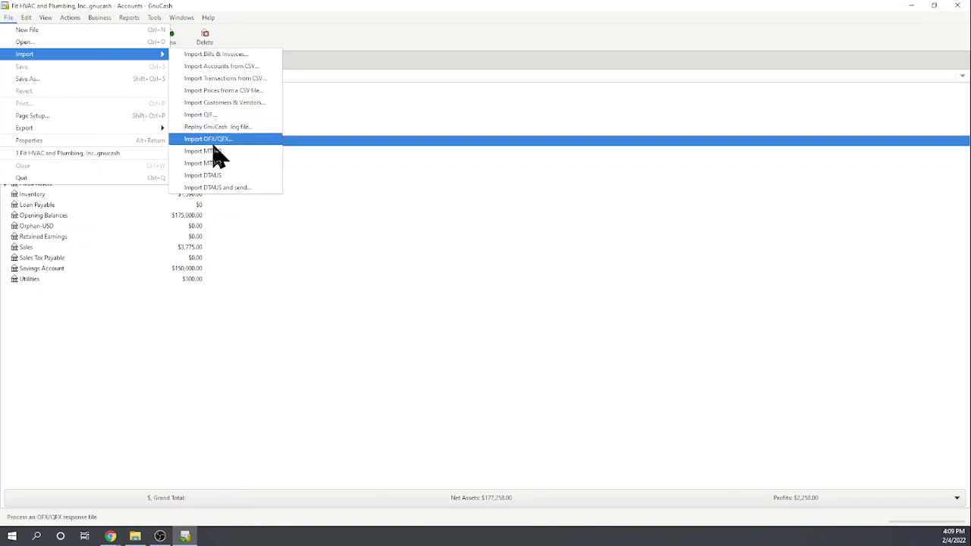
left_click(215, 79)
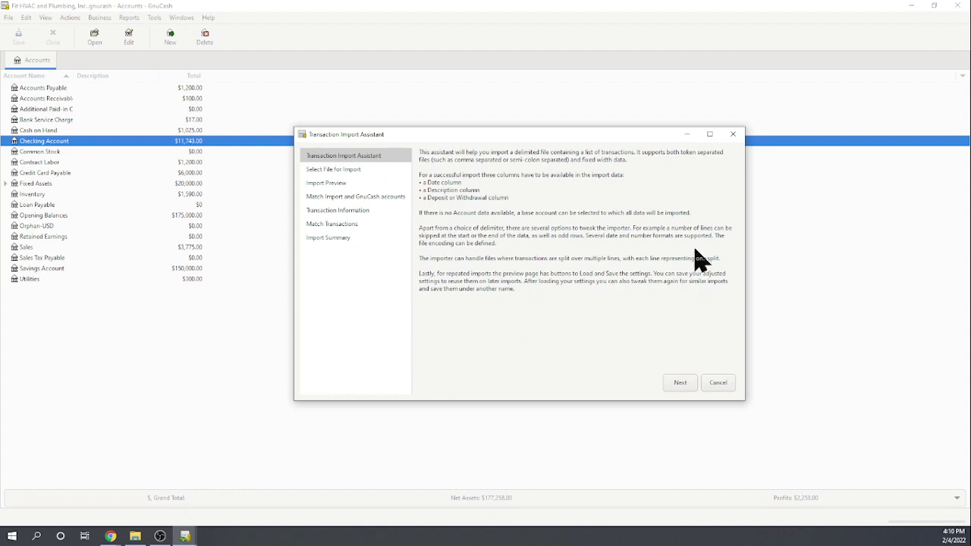
left_click(718, 383)
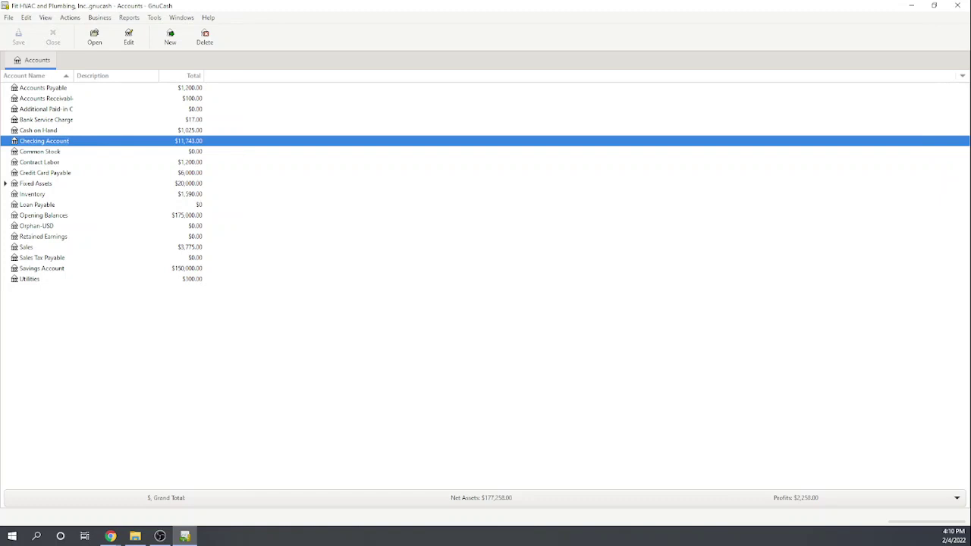
key("alt+Tab")
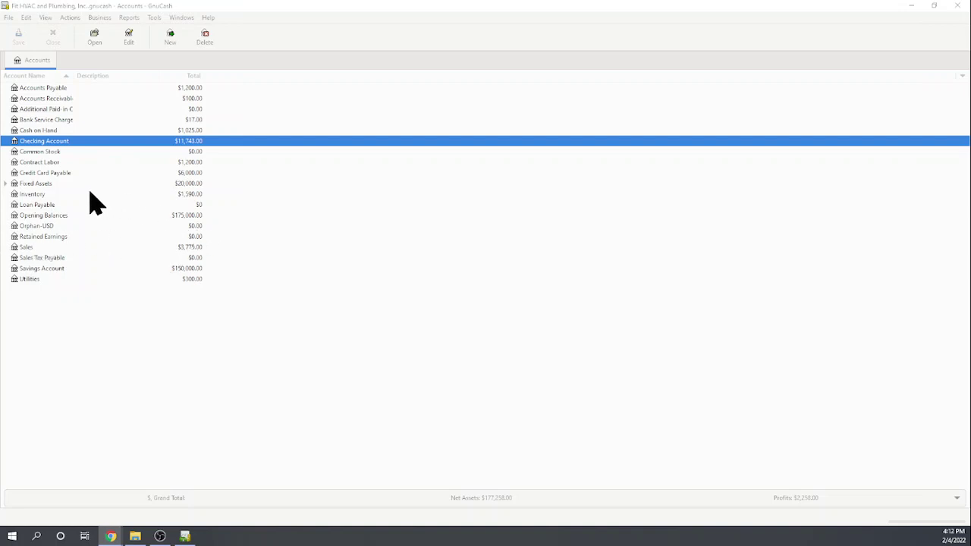
View the reconcile information for the Credit Card Payable account, and close it without reconciling.
left_click(48, 174)
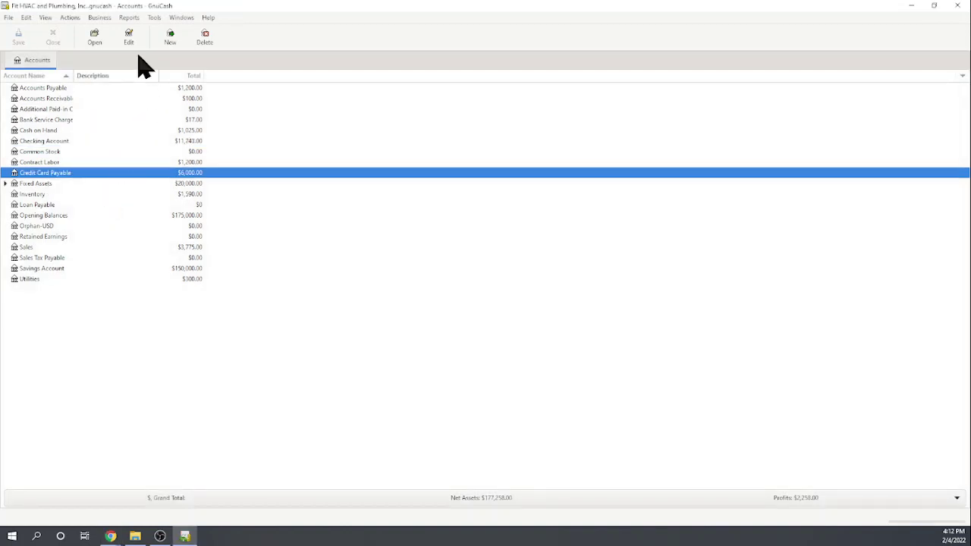
left_click(68, 19)
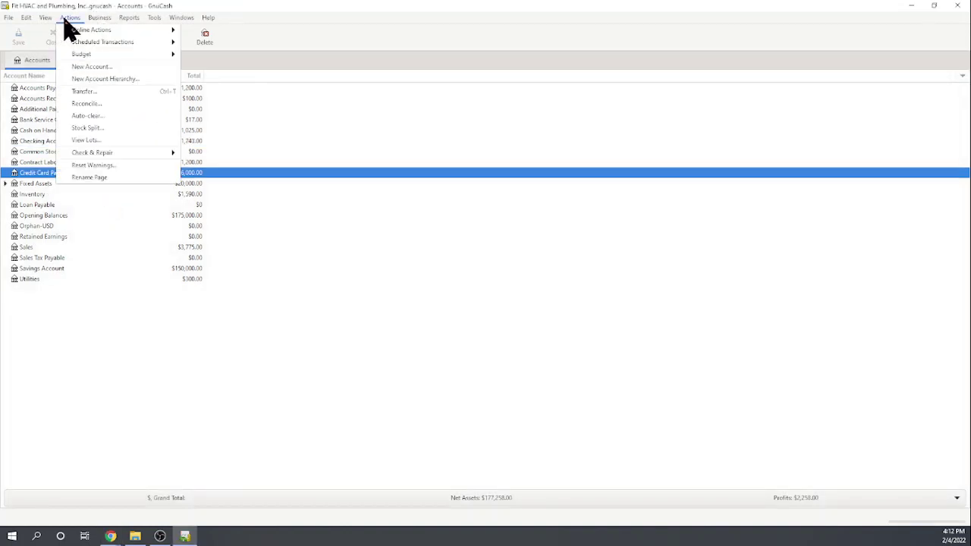
left_click(88, 104)
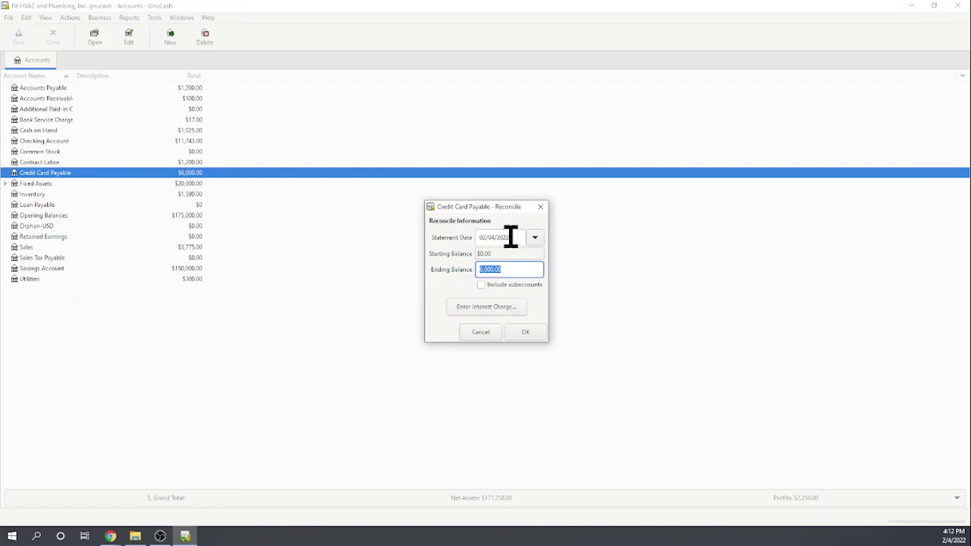
left_click(541, 208)
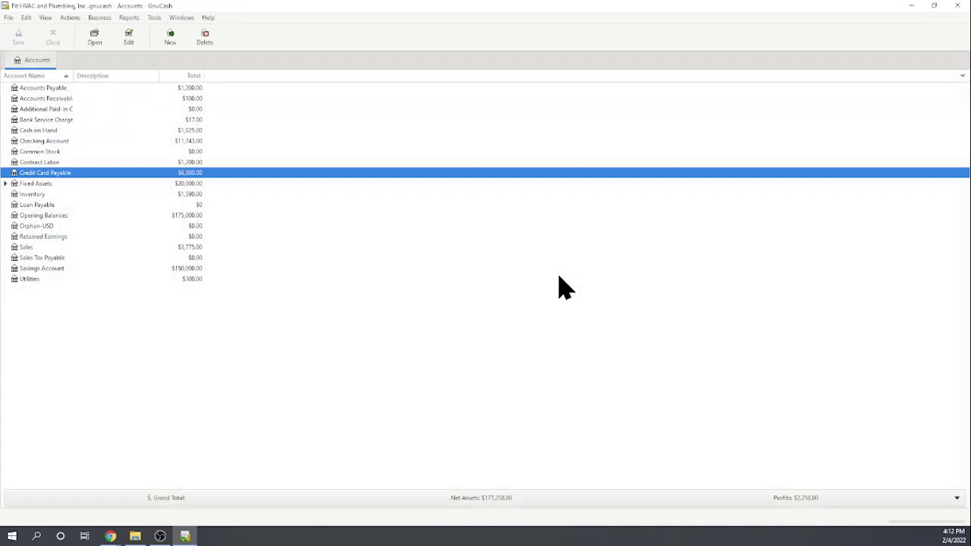
Reopen the Online Banking Setup assistant to review its introductory requirements, and cancel it.
left_click(155, 18)
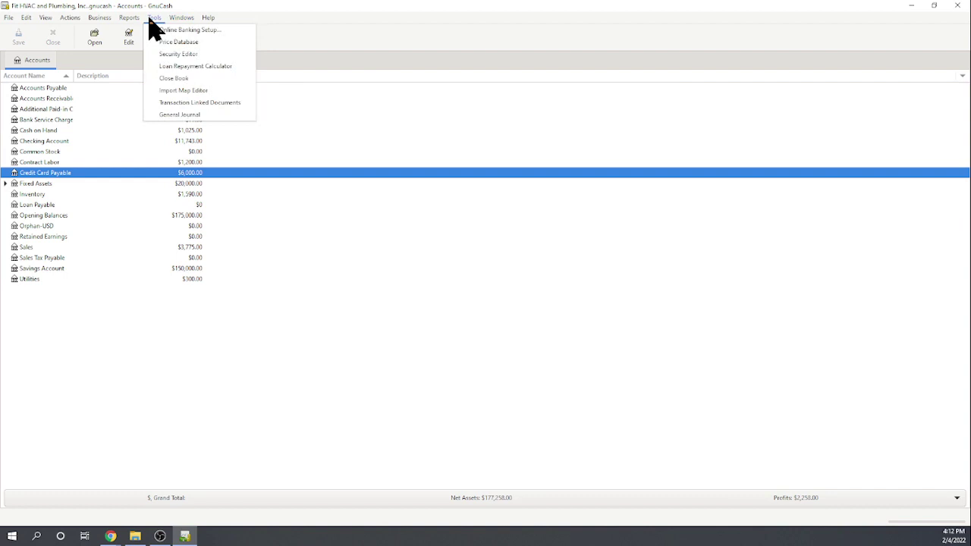
left_click(167, 30)
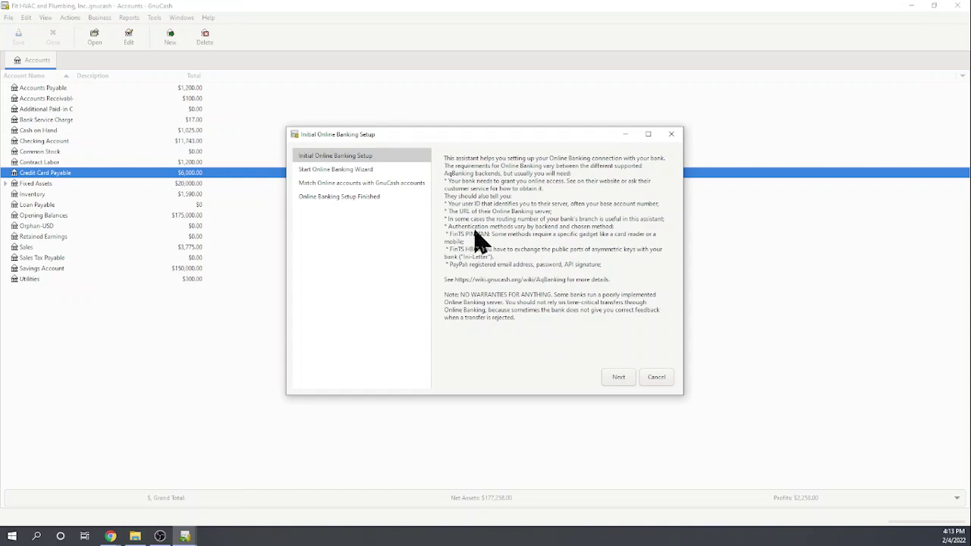
left_click(657, 377)
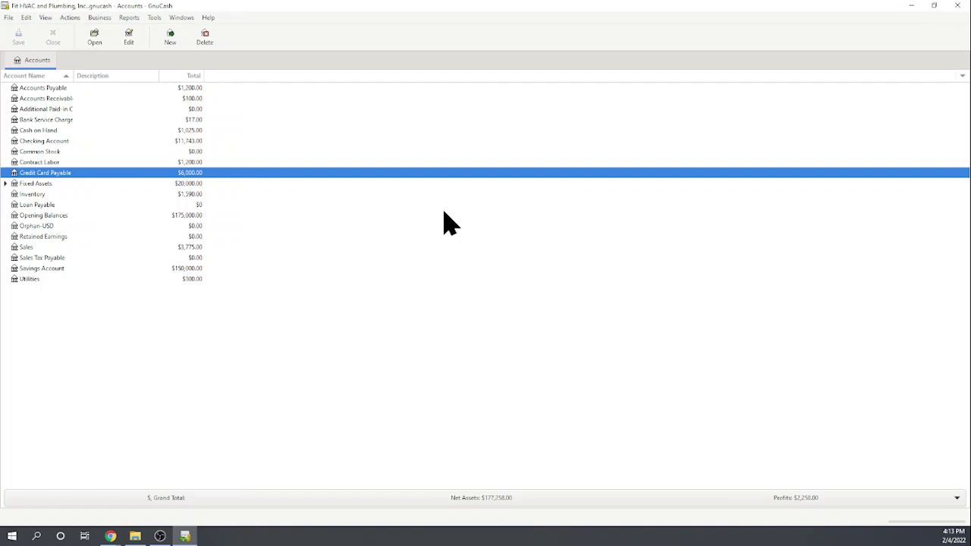
Reopen the CSV transaction import assistant to review its required columns, and cancel it.
left_click(10, 19)
mouse_move(44, 56)
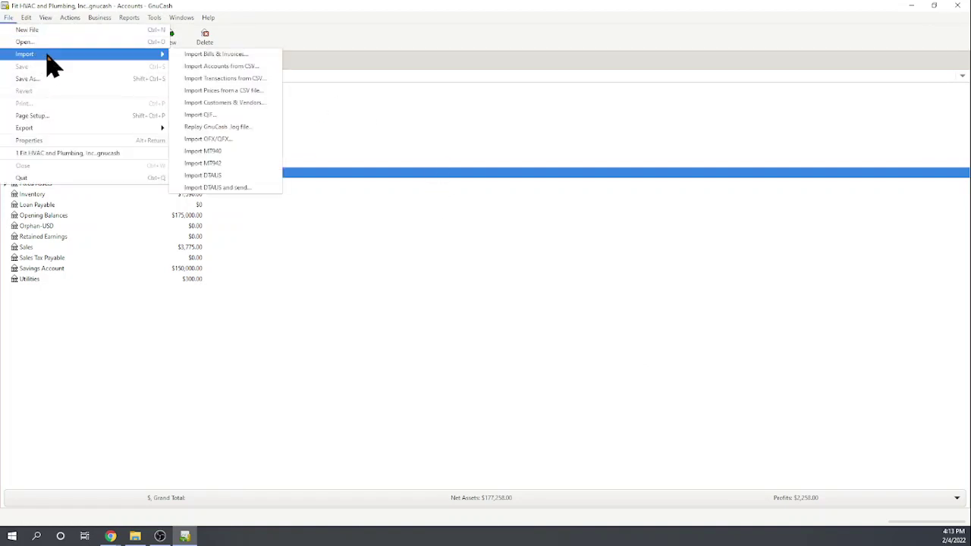
left_click(242, 78)
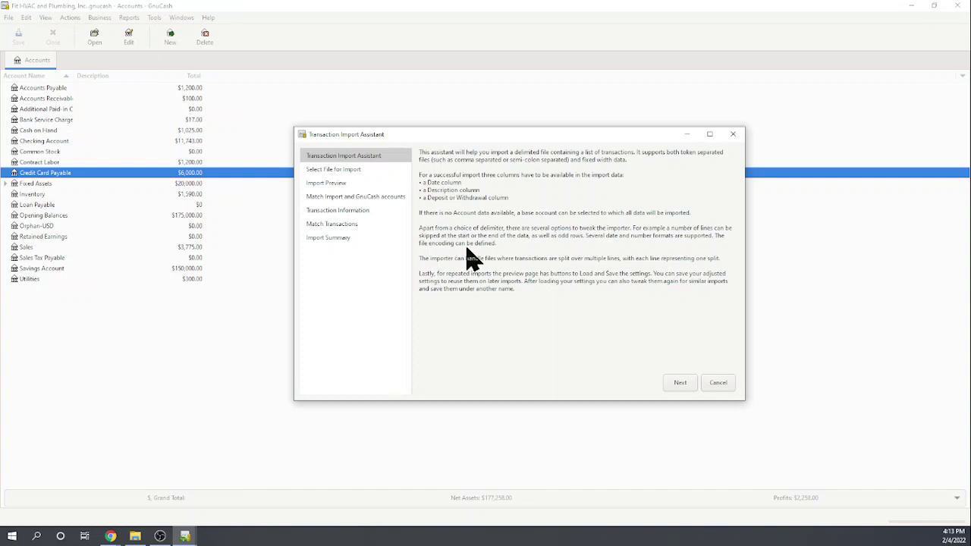
left_click(719, 385)
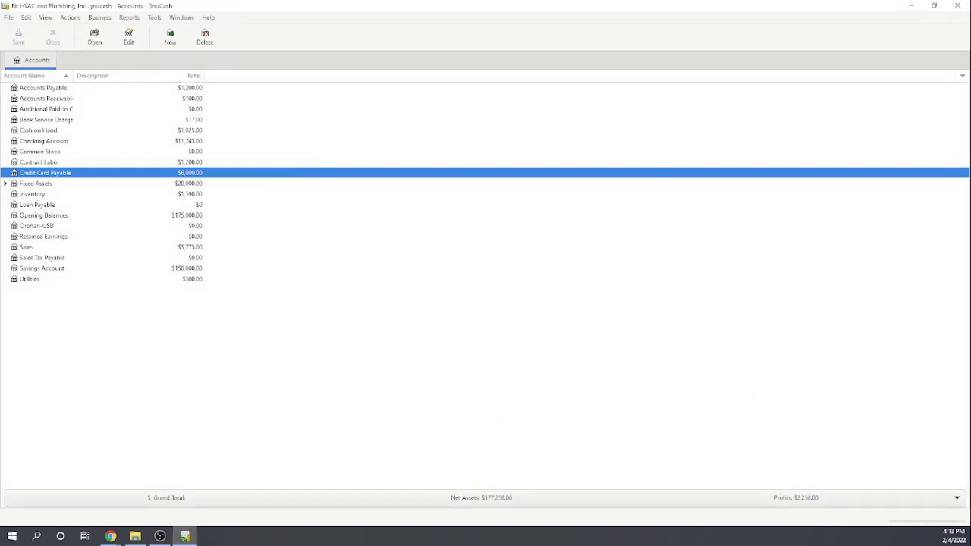
key("alt+Tab")
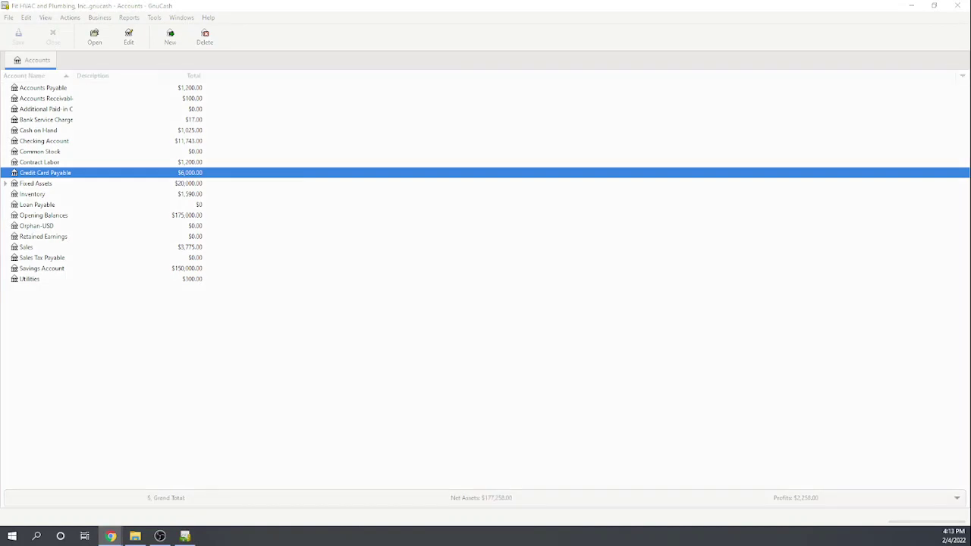